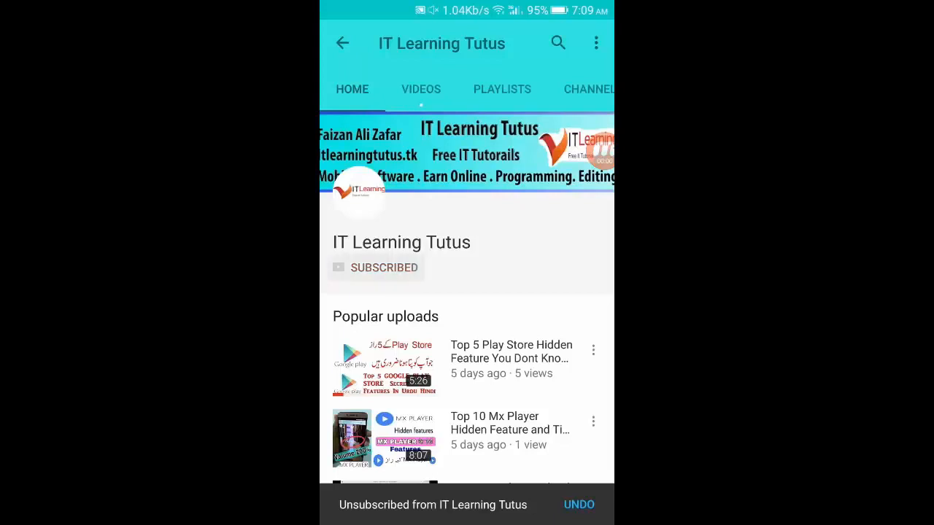
{"action": "left_click", "coordinate": [447, 268]}
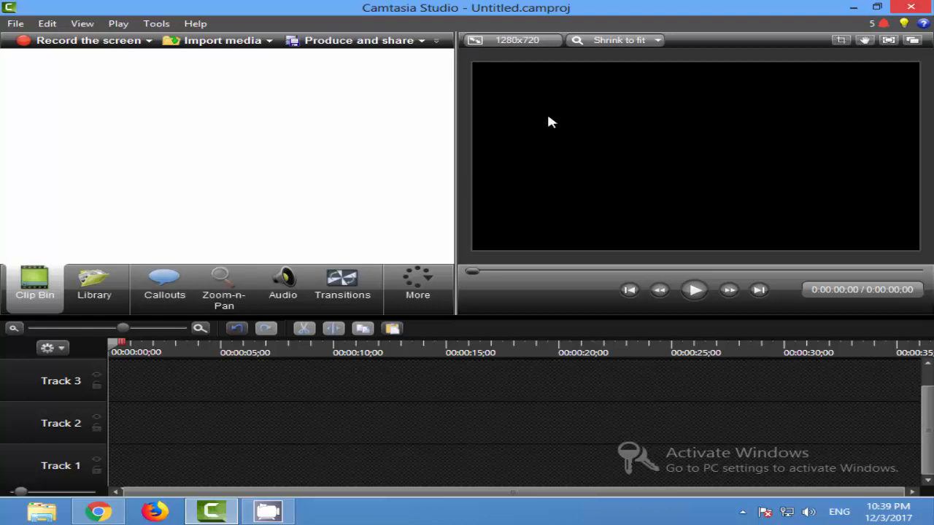
{"action": "left_click", "coordinate": [189, 296]}
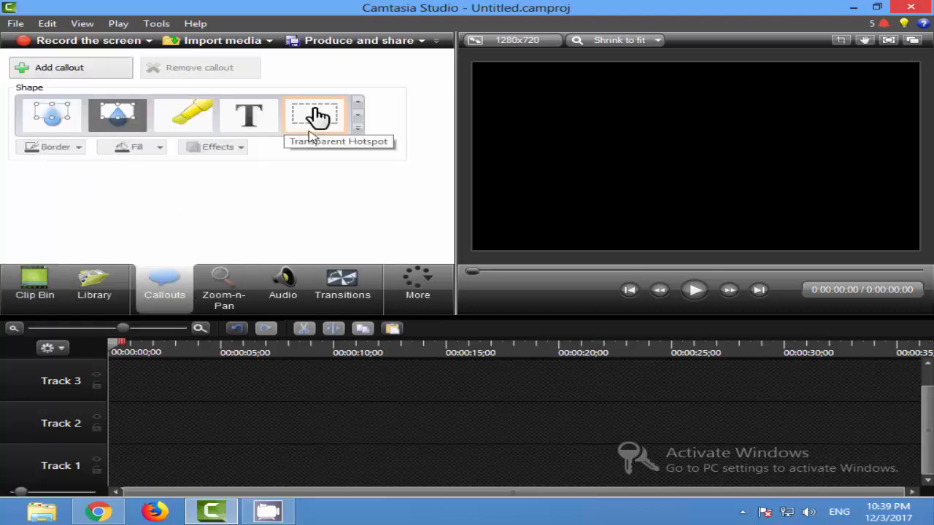
{"action": "left_click", "coordinate": [358, 129]}
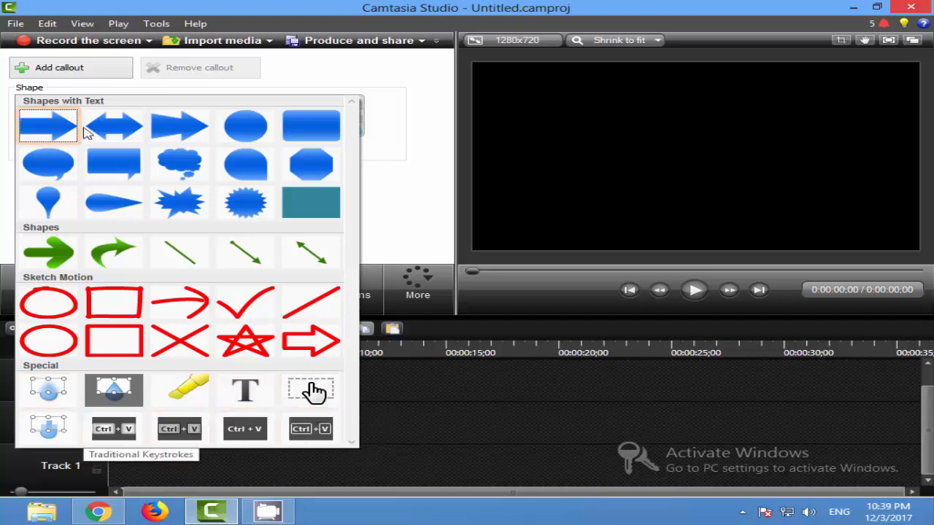
{"action": "left_click", "coordinate": [414, 255]}
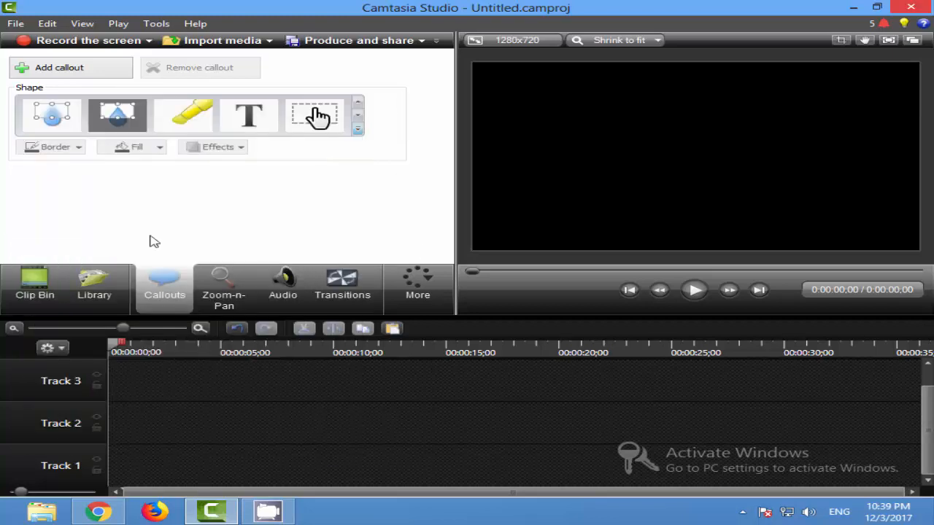
Import the "it learning tutus intro" video from the Channel Work > Intro1 folder and add it to the timeline at the playhead
{"action": "left_click", "coordinate": [55, 286]}
{"action": "left_click", "coordinate": [215, 38]}
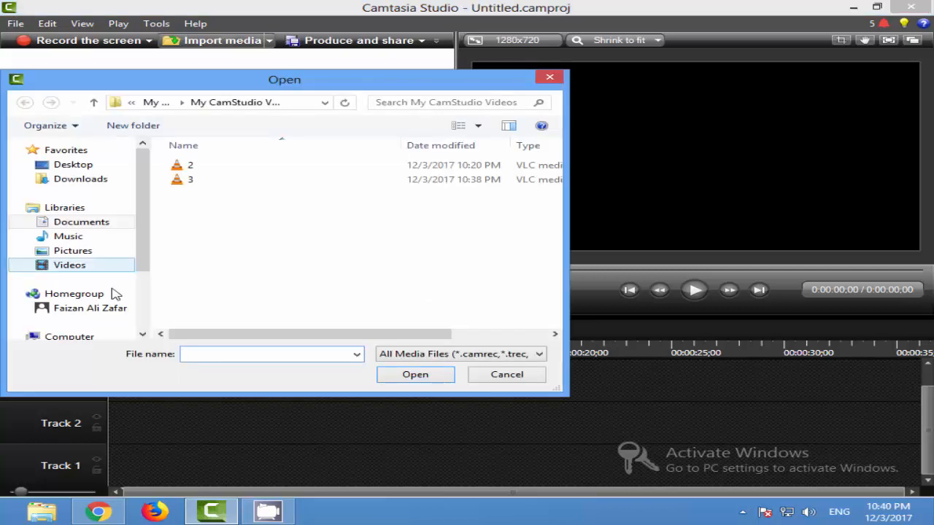
{"action": "left_click_drag", "start_coordinate": [136, 184], "coordinate": [143, 257]}
{"action": "left_click", "coordinate": [103, 307]}
{"action": "double_click", "coordinate": [285, 212]}
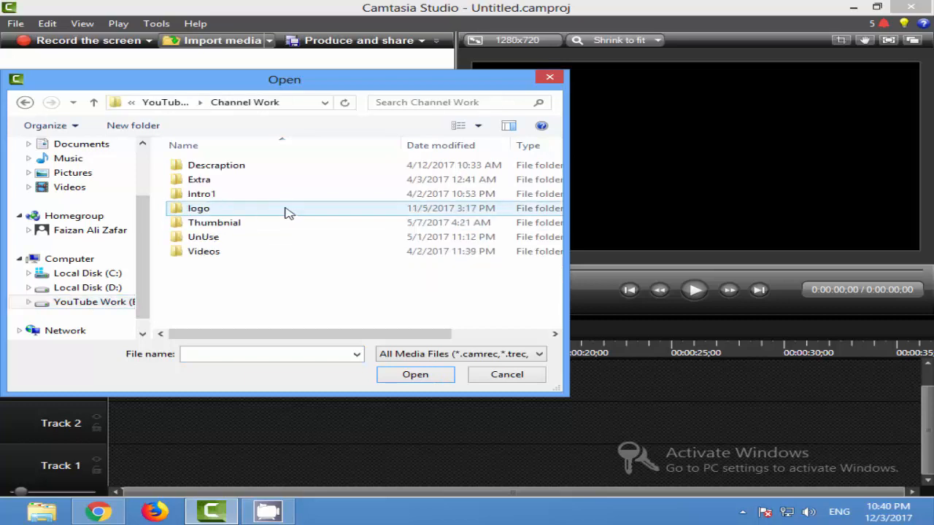
{"action": "double_click", "coordinate": [226, 197]}
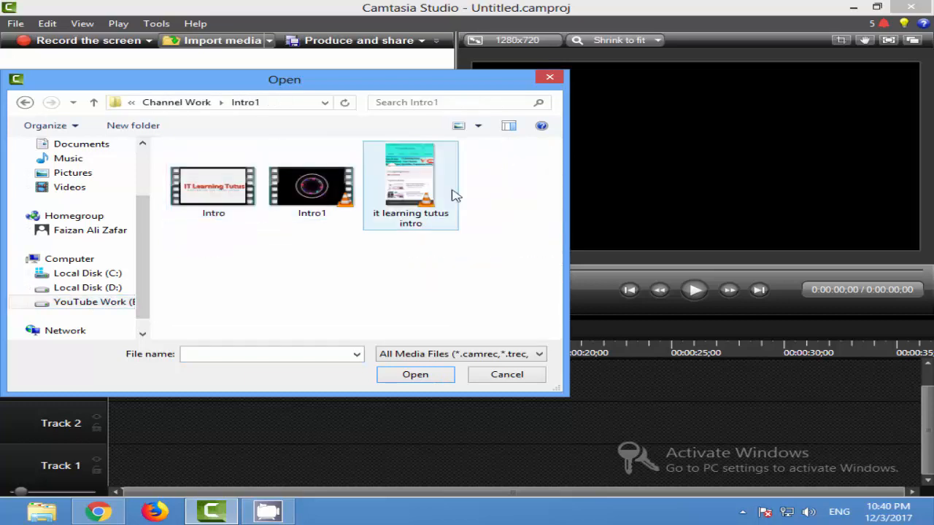
{"action": "double_click", "coordinate": [392, 189]}
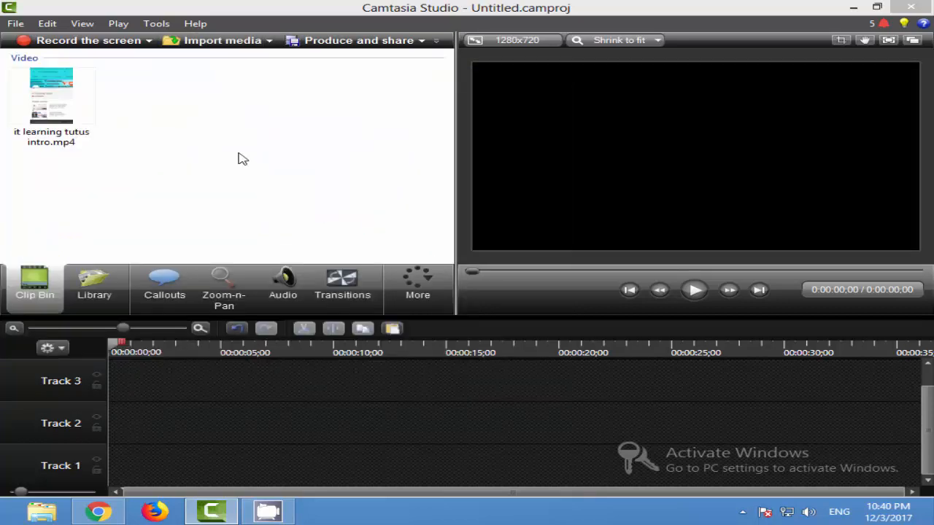
{"action": "right_click", "coordinate": [35, 99]}
{"action": "left_click", "coordinate": [45, 105]}
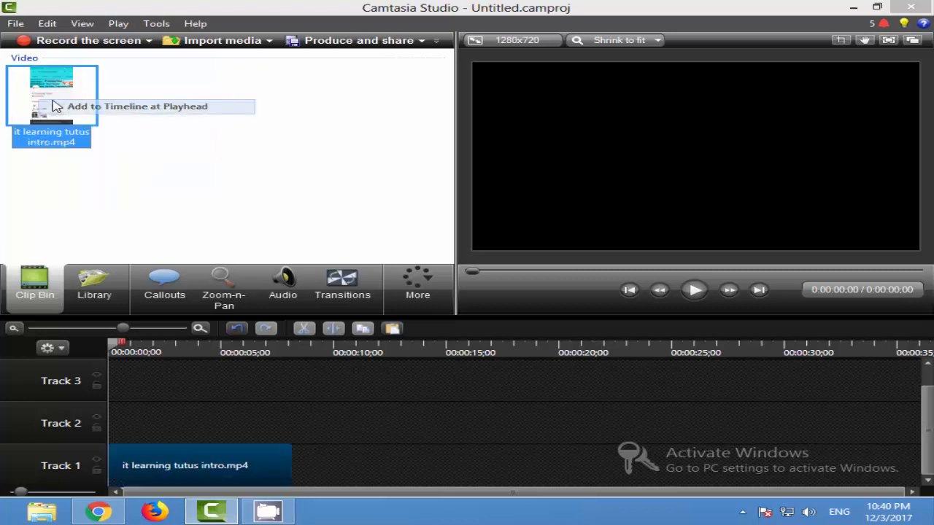
Add a callout at the start of the timeline and change its shape to Simple Rectangle
{"action": "left_click", "coordinate": [163, 296]}
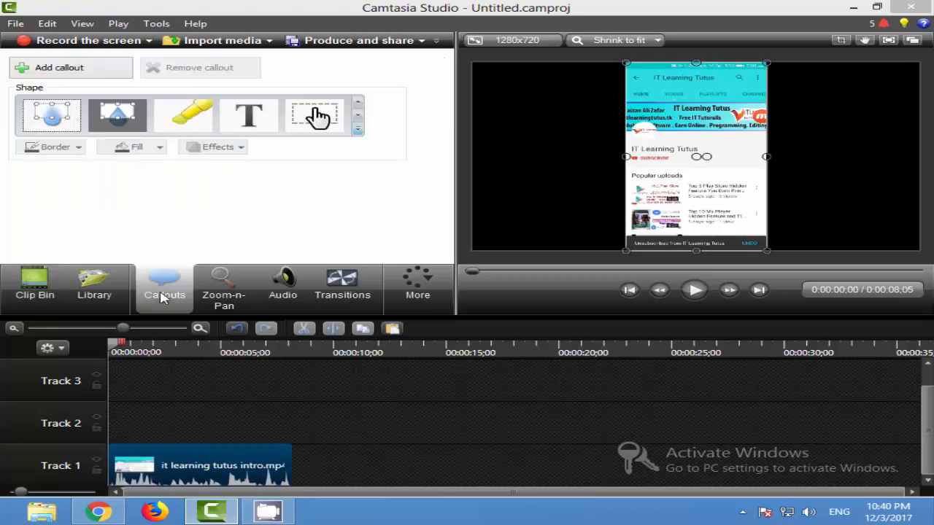
{"action": "left_click", "coordinate": [88, 71]}
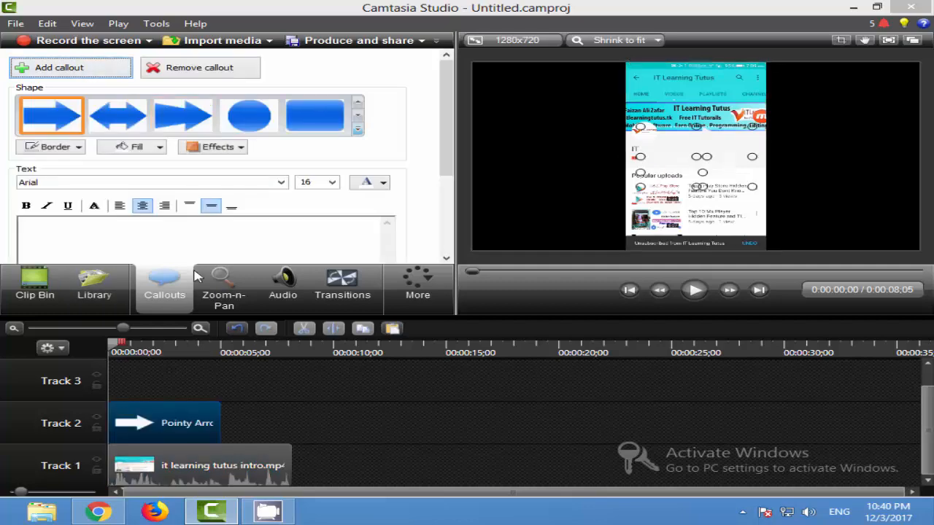
{"action": "left_click", "coordinate": [356, 129]}
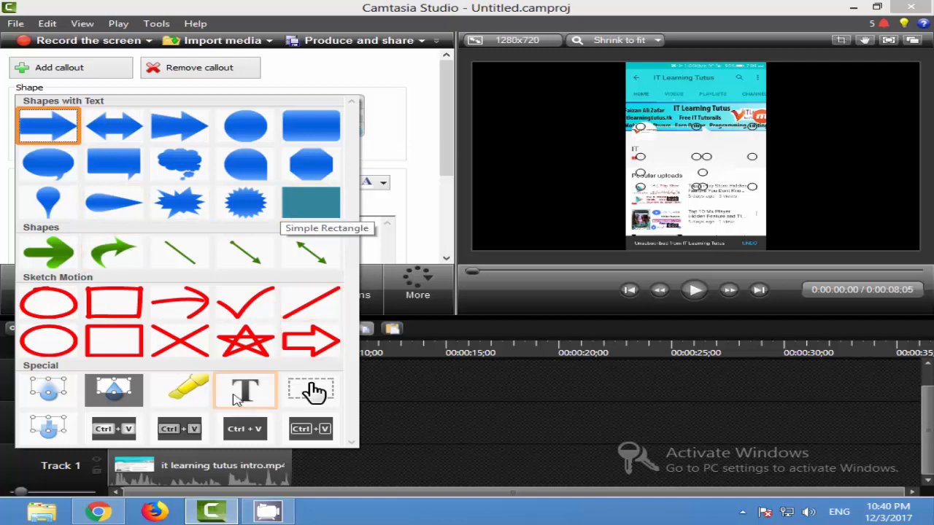
{"action": "left_click", "coordinate": [309, 213]}
Move and stretch the rectangle callout to cover the whole black area to the left of the phone video
{"action": "left_click_drag", "start_coordinate": [702, 162], "coordinate": [503, 92]}
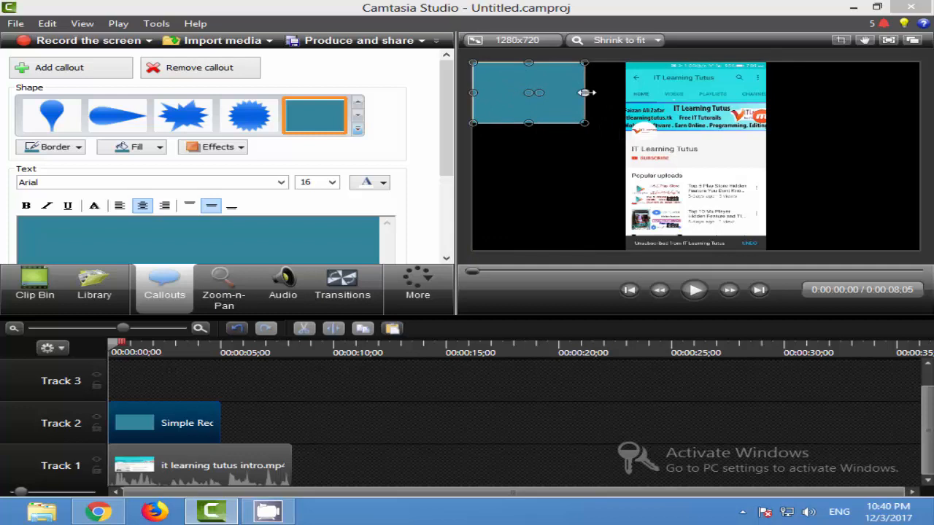
{"action": "left_click_drag", "start_coordinate": [586, 93], "coordinate": [626, 93]}
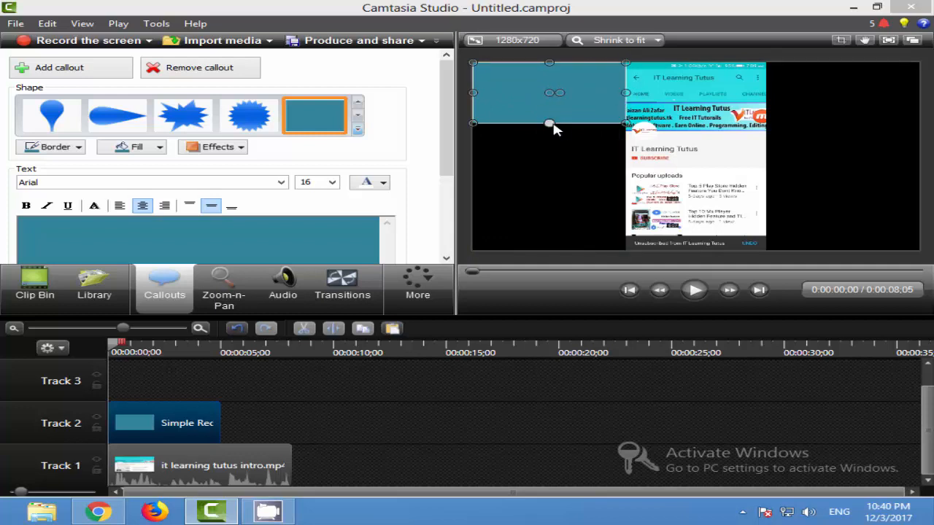
{"action": "left_click_drag", "start_coordinate": [553, 124], "coordinate": [551, 251]}
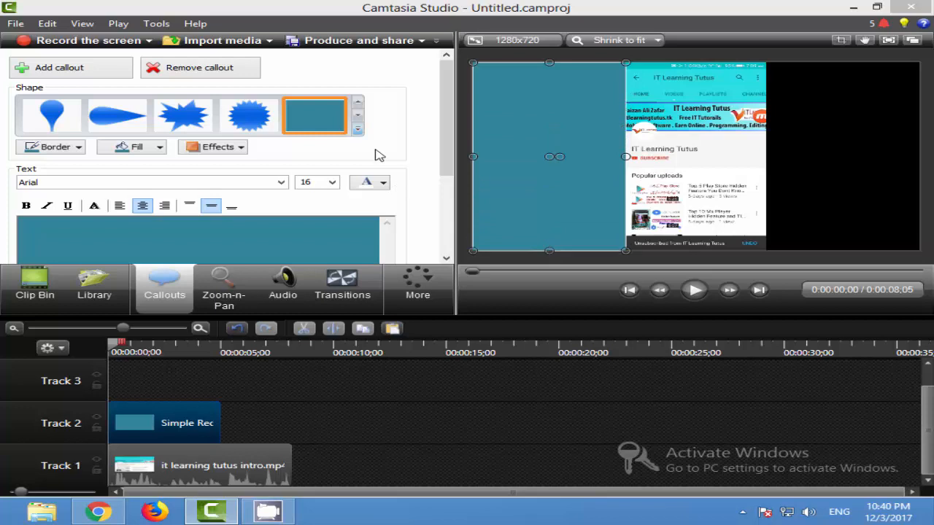
Try a red and a black fill on the rectangle callout
{"action": "left_click", "coordinate": [131, 151]}
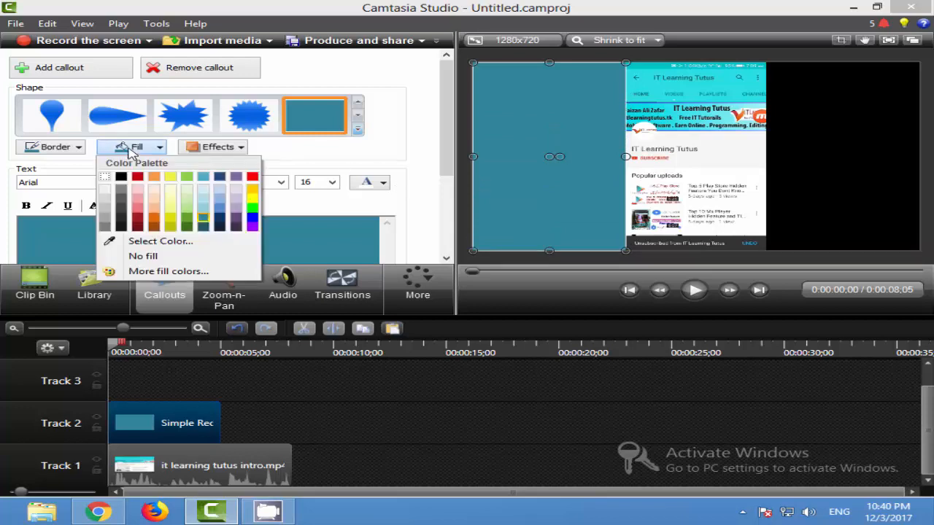
{"action": "left_click", "coordinate": [139, 184]}
{"action": "left_click", "coordinate": [133, 148]}
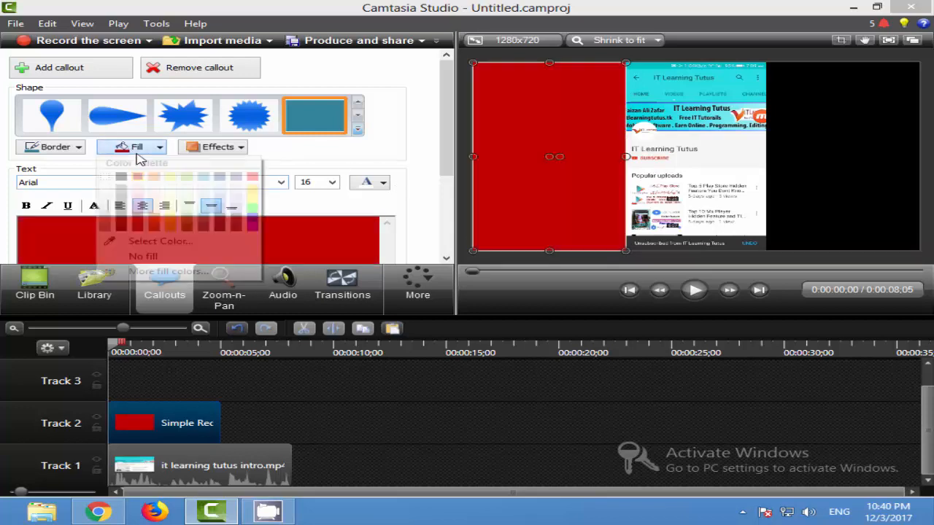
{"action": "left_click", "coordinate": [125, 184]}
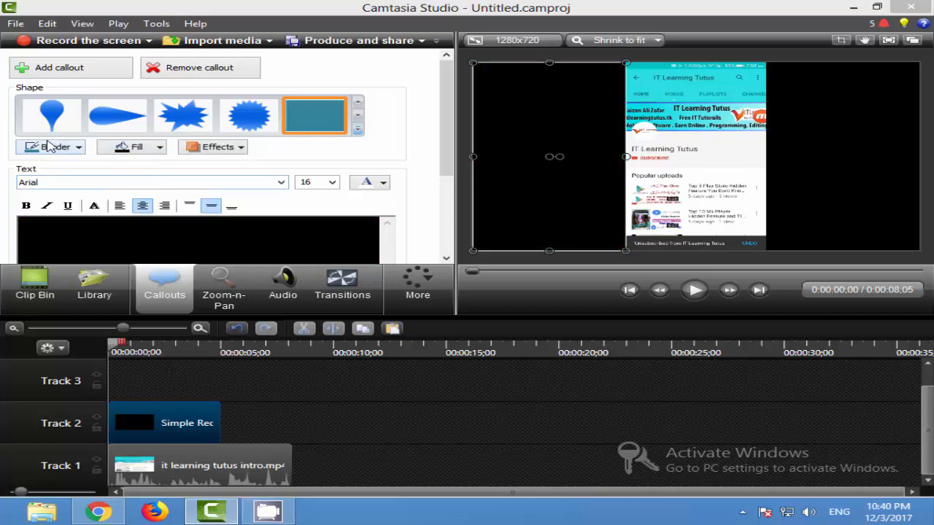
{"action": "left_click", "coordinate": [138, 150]}
{"action": "left_click", "coordinate": [177, 146]}
Fill the rectangle callout with green and give it a red border
{"action": "left_click", "coordinate": [137, 147]}
{"action": "left_click", "coordinate": [188, 177]}
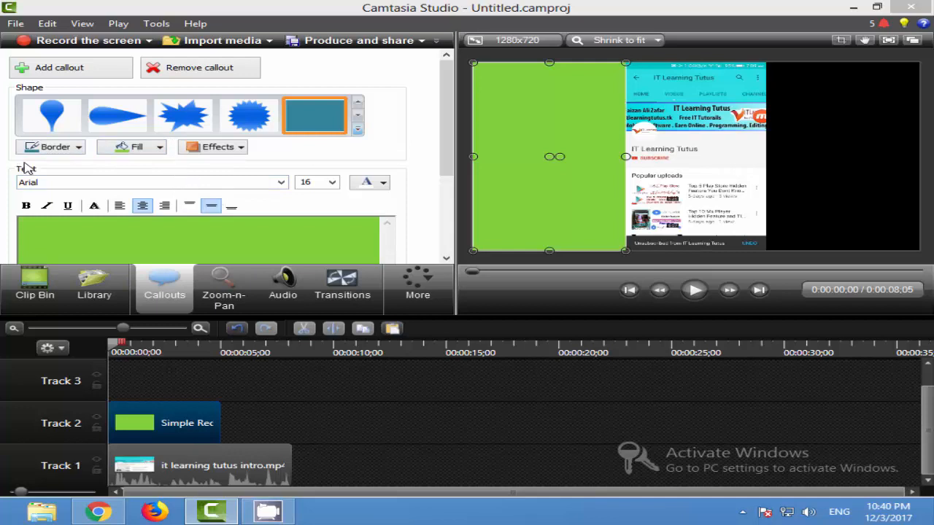
{"action": "left_click", "coordinate": [47, 149]}
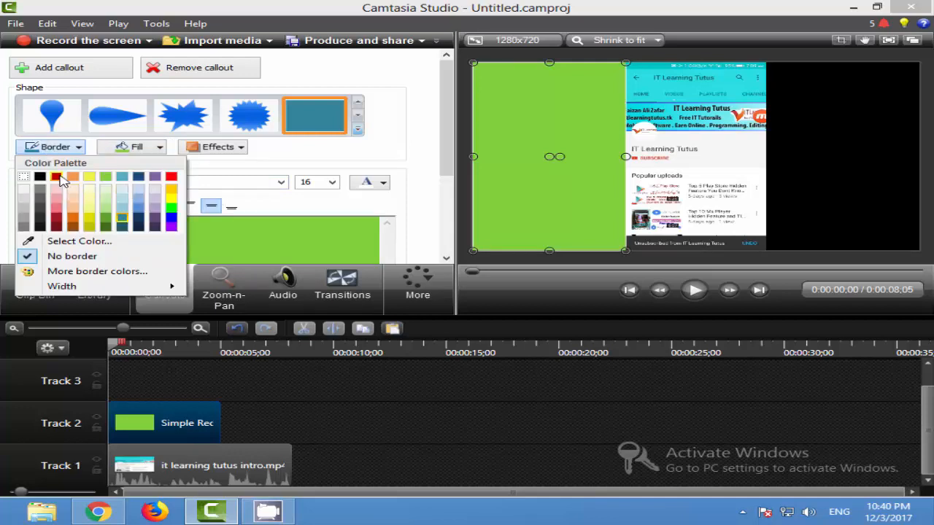
{"action": "left_click", "coordinate": [58, 182]}
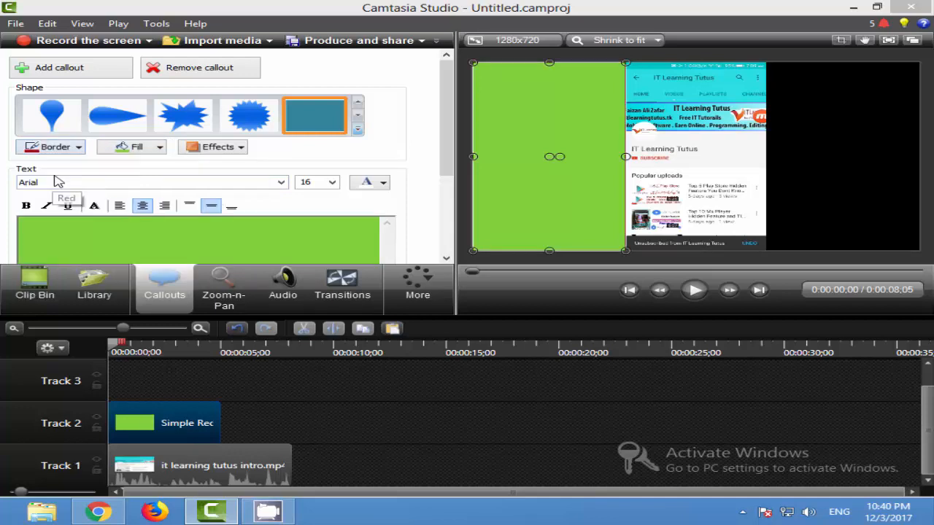
Apply the Glossy style and the Shadow effect to the rectangle callout
{"action": "left_click", "coordinate": [233, 148]}
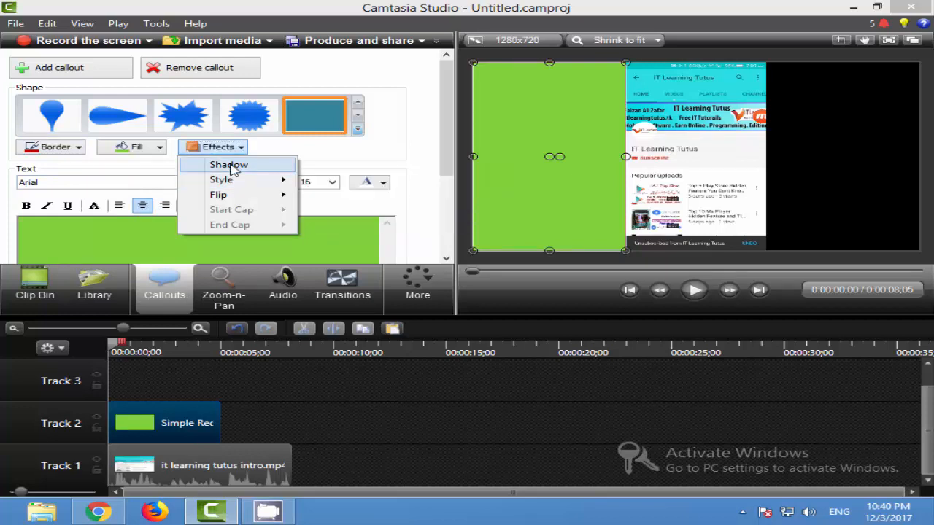
{"action": "mouse_move", "coordinate": [245, 189]}
{"action": "left_click", "coordinate": [373, 205]}
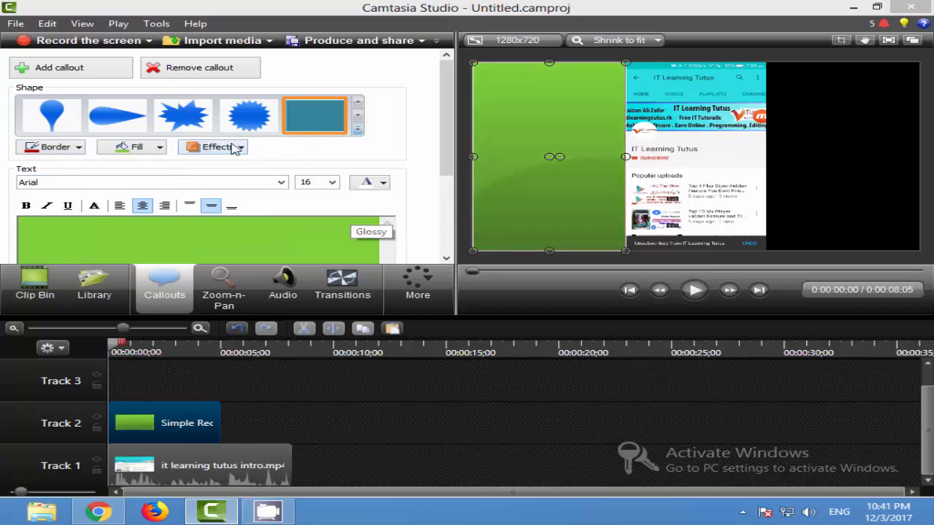
{"action": "left_click", "coordinate": [235, 150]}
{"action": "left_click", "coordinate": [277, 166]}
Flip the rectangle callout horizontally and vertically
{"action": "left_click", "coordinate": [246, 149]}
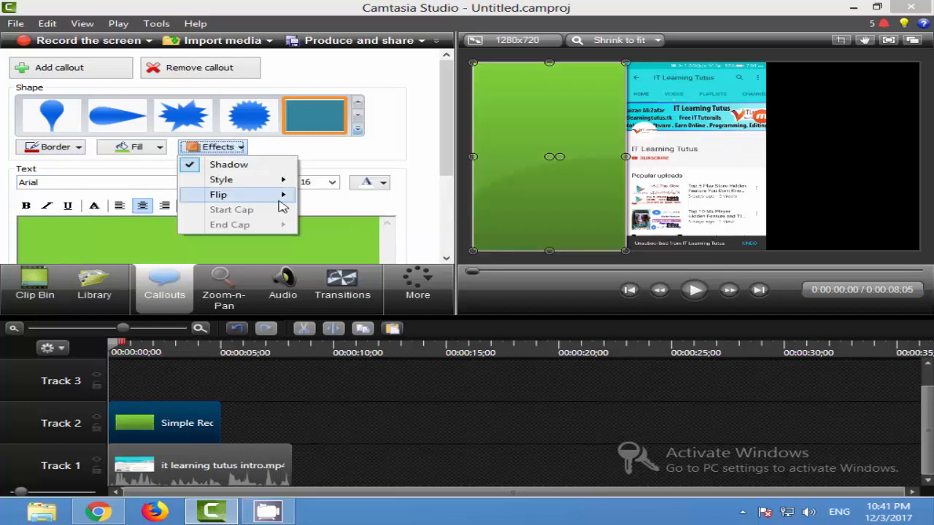
{"action": "mouse_move", "coordinate": [282, 207]}
{"action": "left_click", "coordinate": [354, 197]}
{"action": "left_click", "coordinate": [245, 150]}
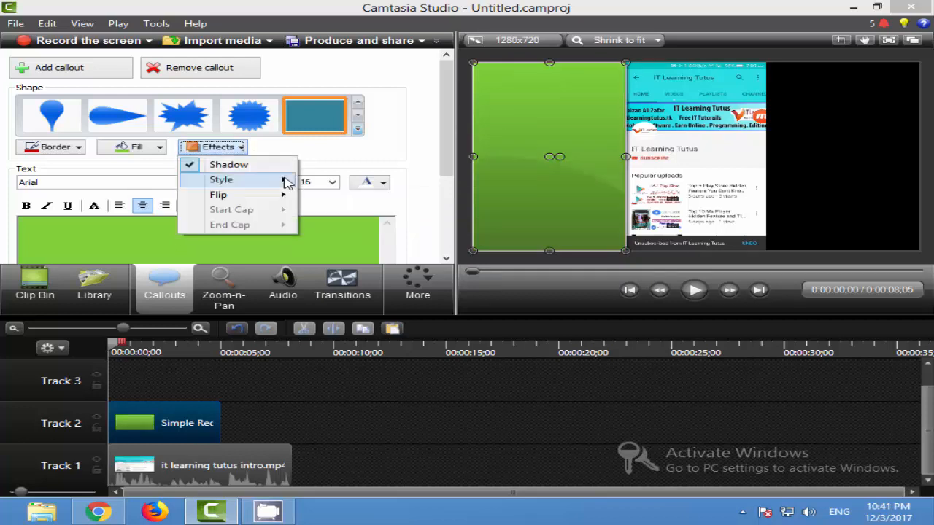
{"action": "left_click", "coordinate": [343, 214]}
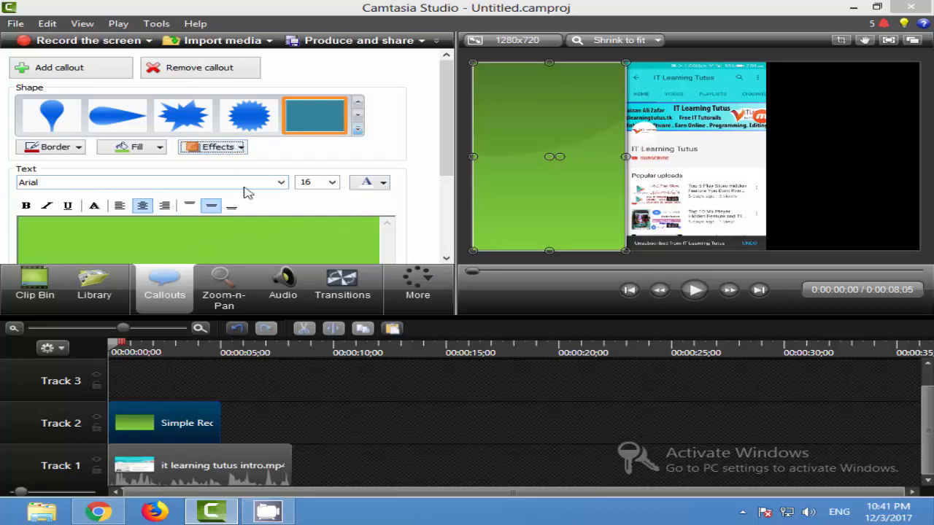
Set the callout text font to Bauhaus 93 and its size to 36
{"action": "left_click", "coordinate": [279, 183]}
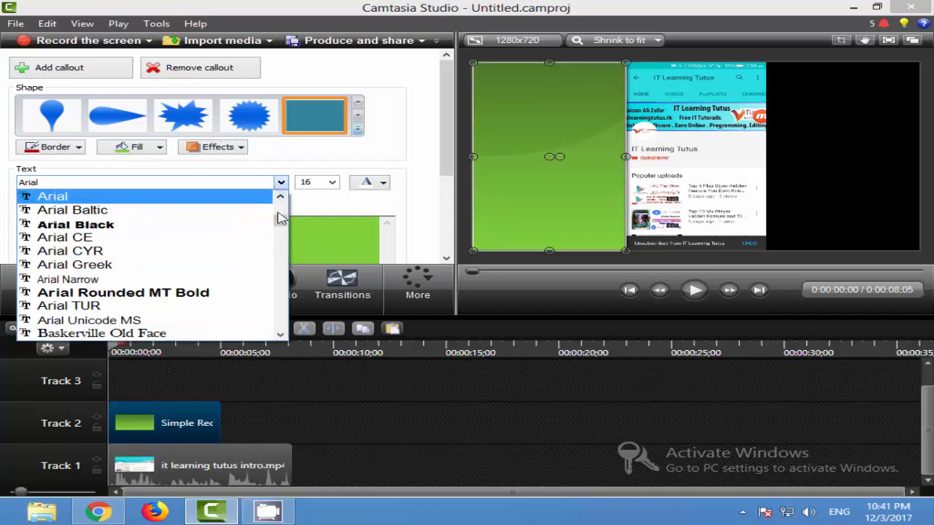
{"action": "scroll", "coordinate": [282, 205], "scroll_direction": "up", "scroll_amount": 8}
{"action": "scroll", "coordinate": [281, 205], "scroll_direction": "down", "scroll_amount": 13}
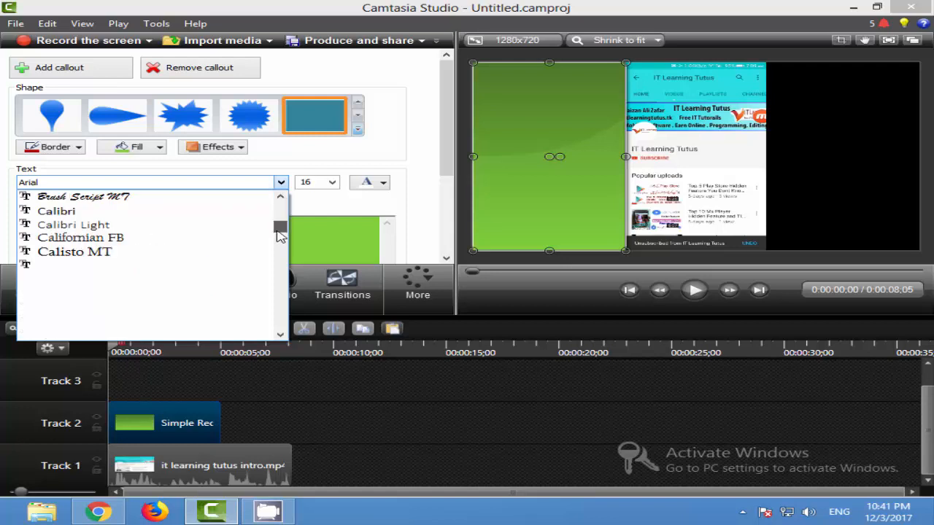
{"action": "scroll", "coordinate": [282, 204], "scroll_direction": "up", "scroll_amount": 6}
{"action": "left_click", "coordinate": [114, 216]}
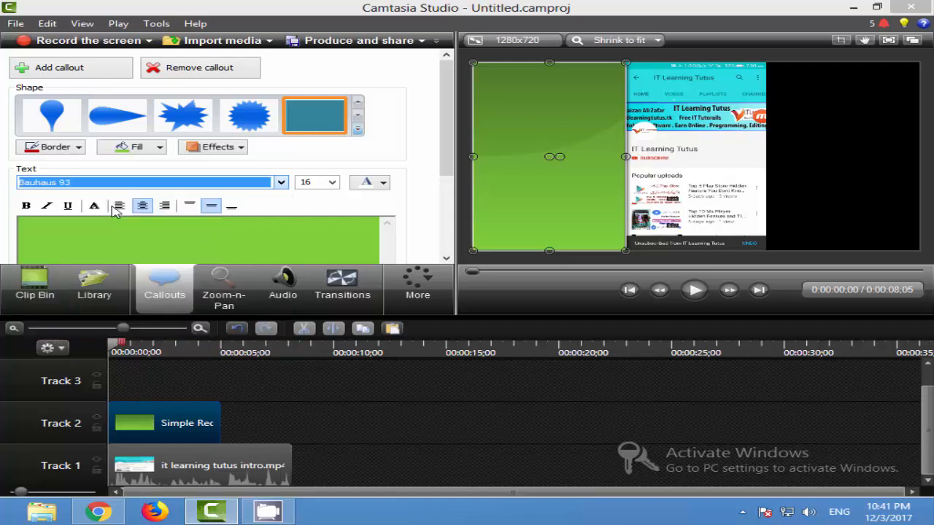
{"action": "left_click", "coordinate": [331, 182]}
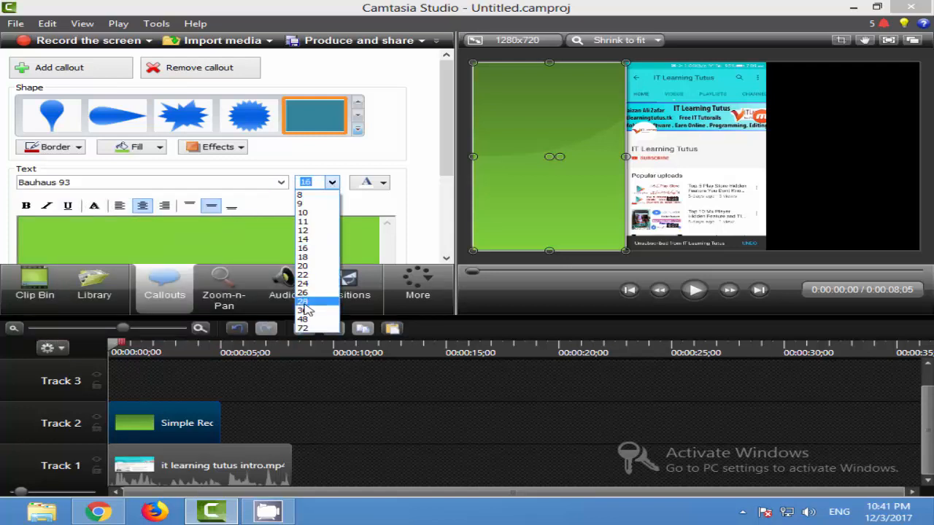
{"action": "left_click", "coordinate": [303, 310]}
Set the callout text colour to red and enter "IT Learning Tutus" as the callout text
{"action": "left_click", "coordinate": [382, 183]}
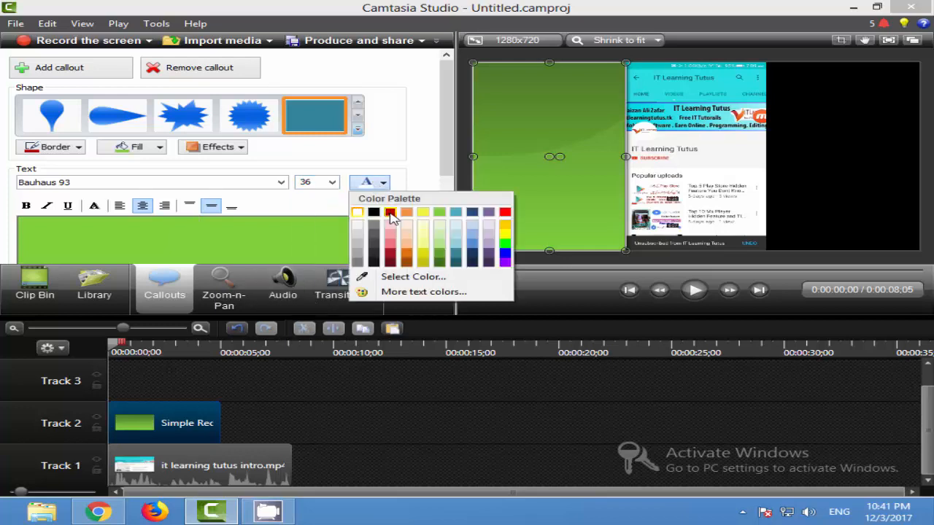
{"action": "left_click", "coordinate": [390, 220]}
{"action": "left_click", "coordinate": [367, 183]}
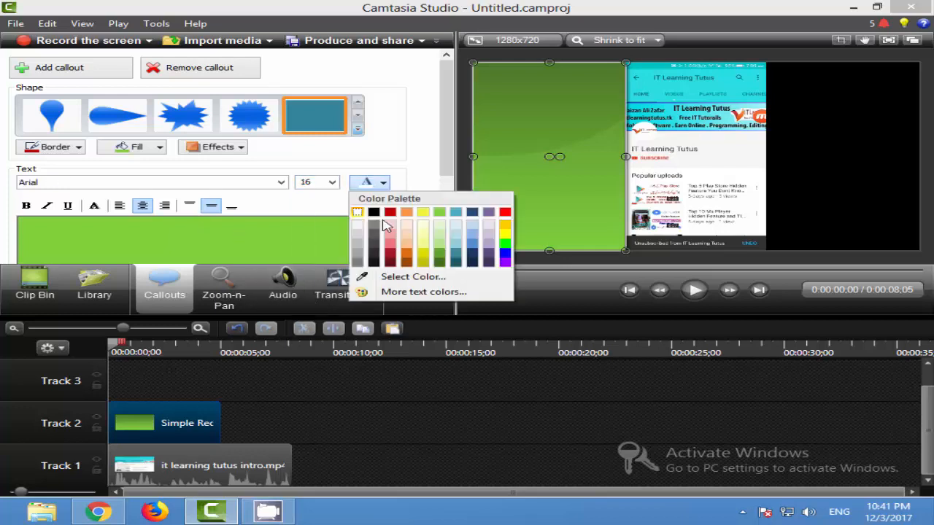
{"action": "left_click", "coordinate": [368, 225]}
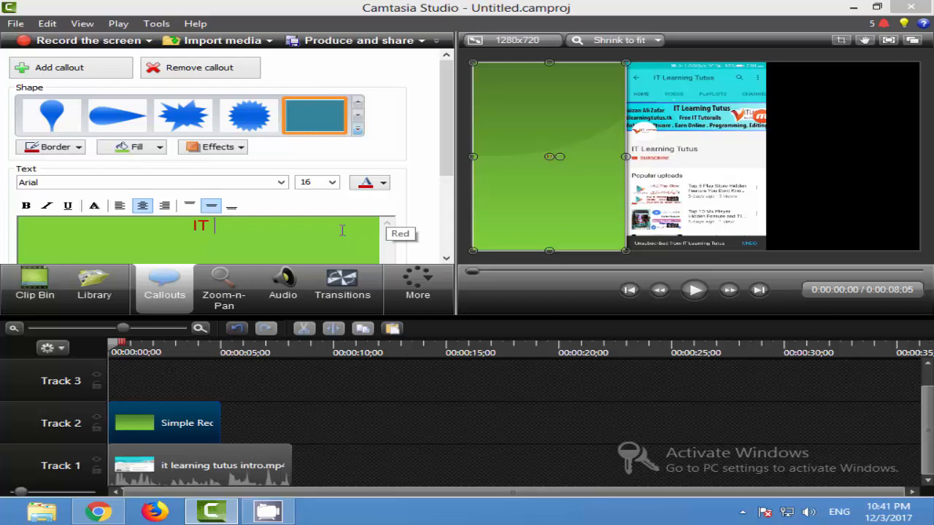
{"action": "type", "text": "earning "}
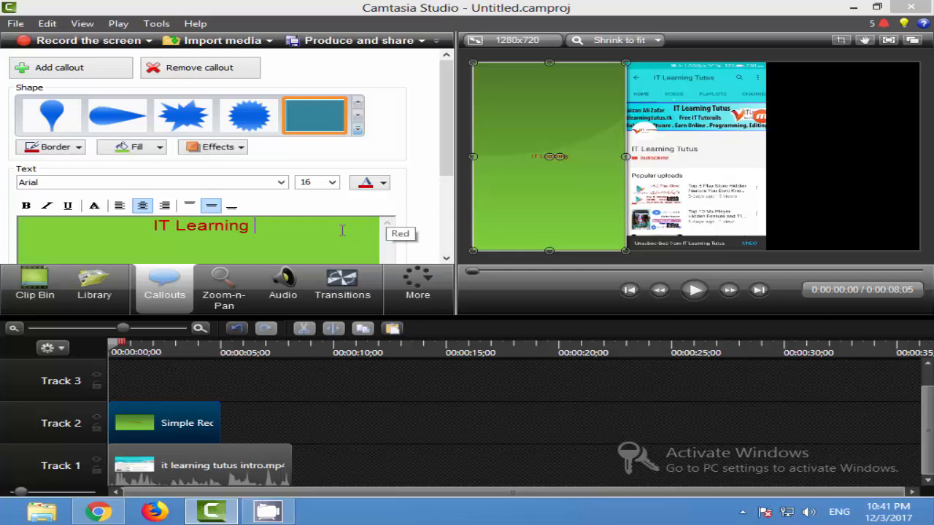
{"action": "type", "text": "Tutus"}
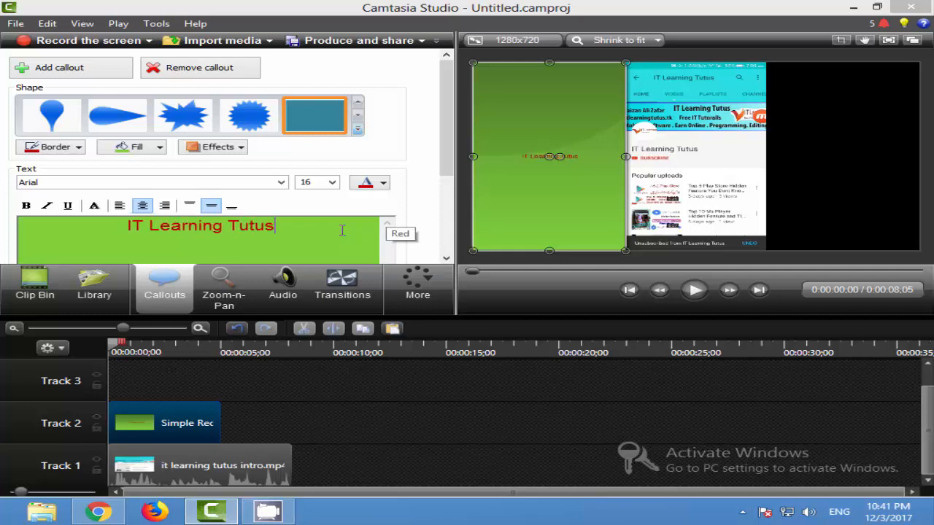
Set the size of the whole "IT Learning Tutus" callout text to 72
{"action": "key", "text": "ctrl+a"}
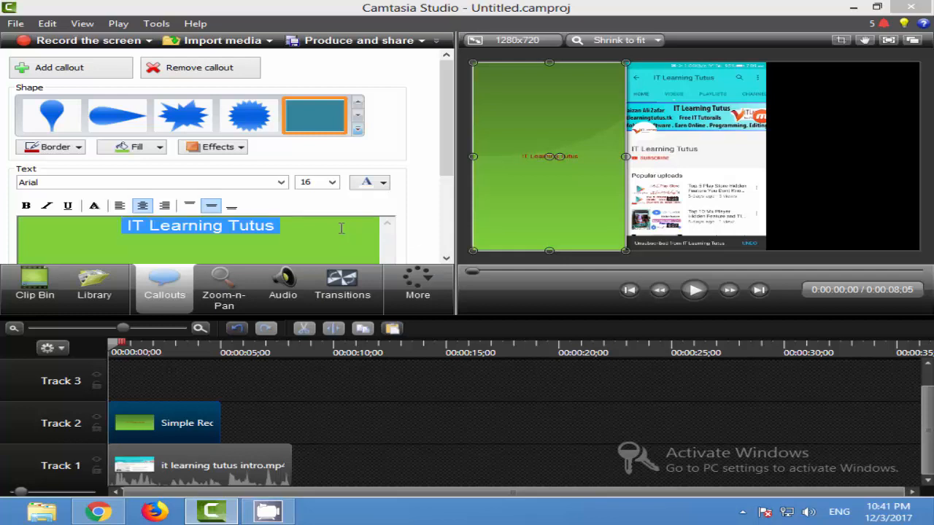
{"action": "left_click", "coordinate": [332, 181]}
{"action": "left_click", "coordinate": [310, 327]}
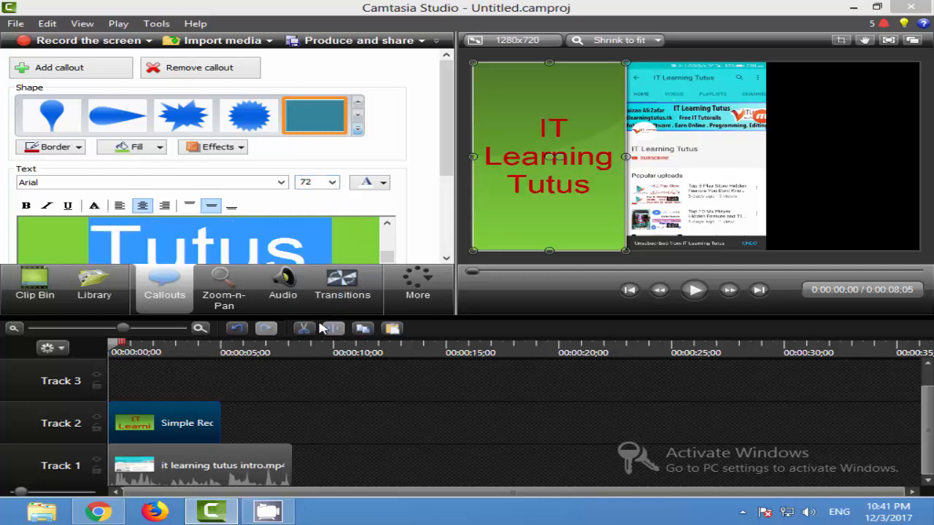
{"action": "left_click", "coordinate": [349, 248]}
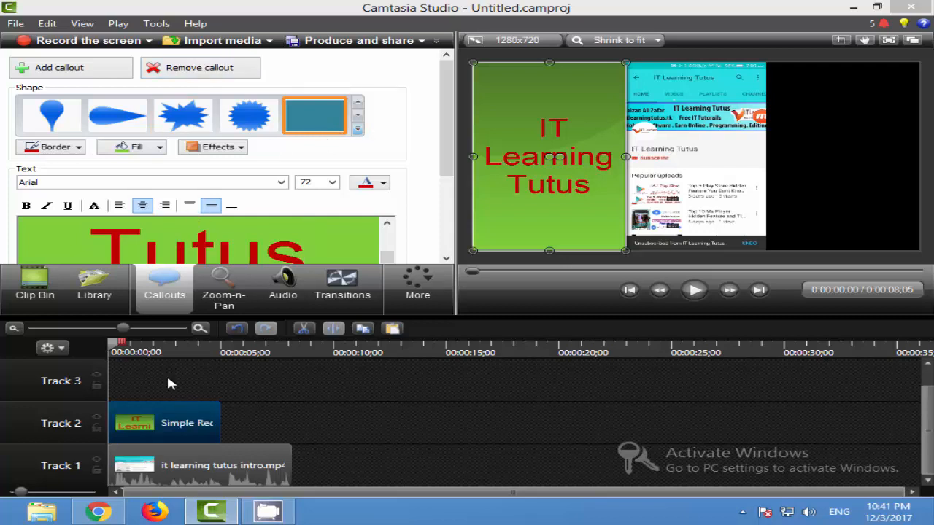
{"action": "left_click", "coordinate": [191, 385]}
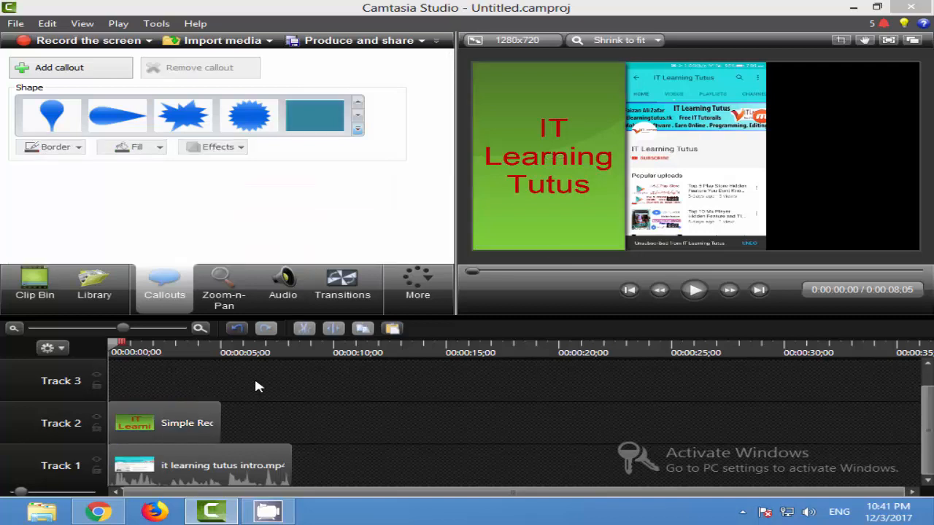
Add a Rounded Arrow callout at 0:00:06;25 and place it, slightly shrunk, in the black area left of the phone video
{"action": "left_click", "coordinate": [155, 414]}
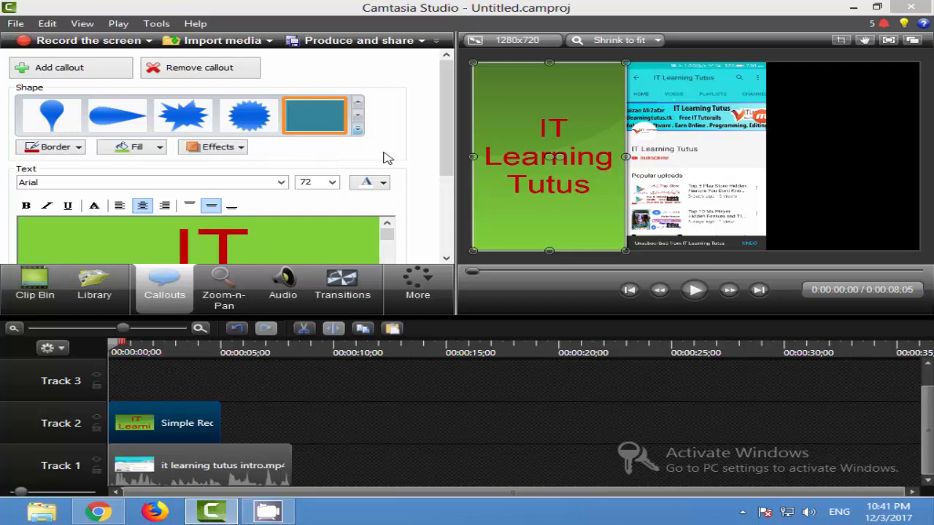
{"action": "left_click", "coordinate": [359, 130]}
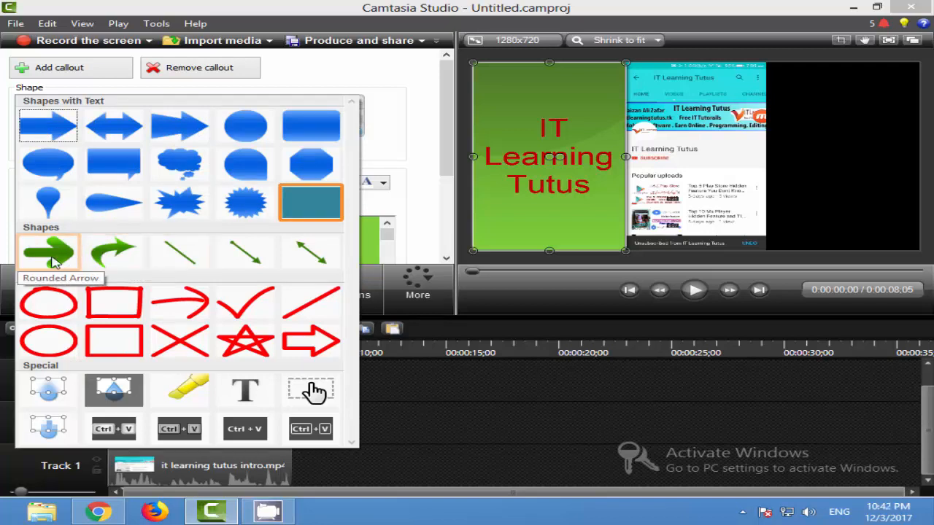
{"action": "left_click", "coordinate": [223, 354]}
{"action": "left_click", "coordinate": [247, 352]}
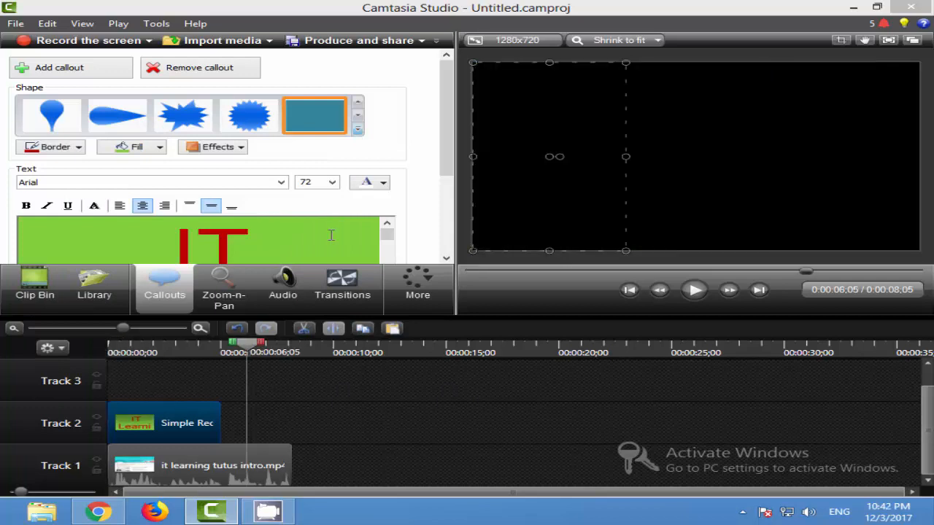
{"action": "left_click", "coordinate": [246, 473]}
{"action": "left_click", "coordinate": [262, 352]}
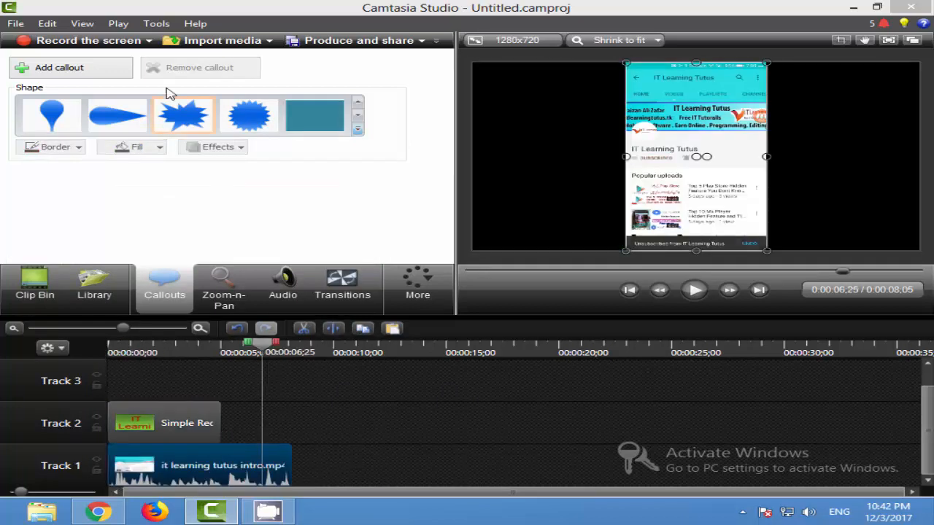
{"action": "left_click", "coordinate": [359, 130]}
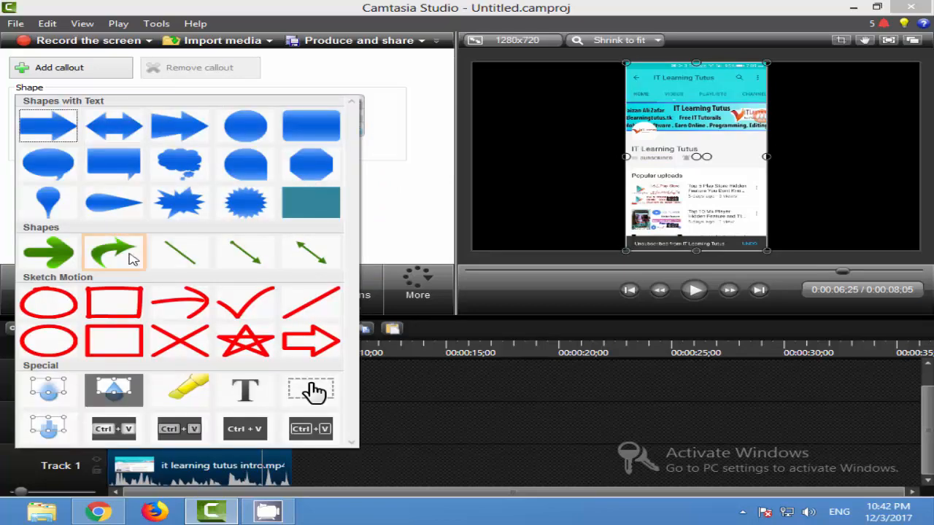
{"action": "left_click", "coordinate": [48, 253]}
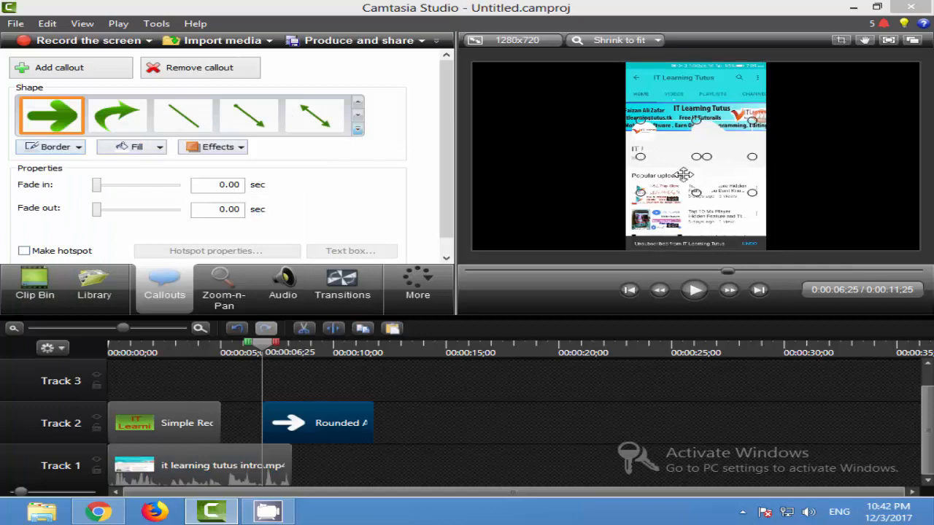
{"action": "left_click_drag", "start_coordinate": [683, 175], "coordinate": [507, 170]}
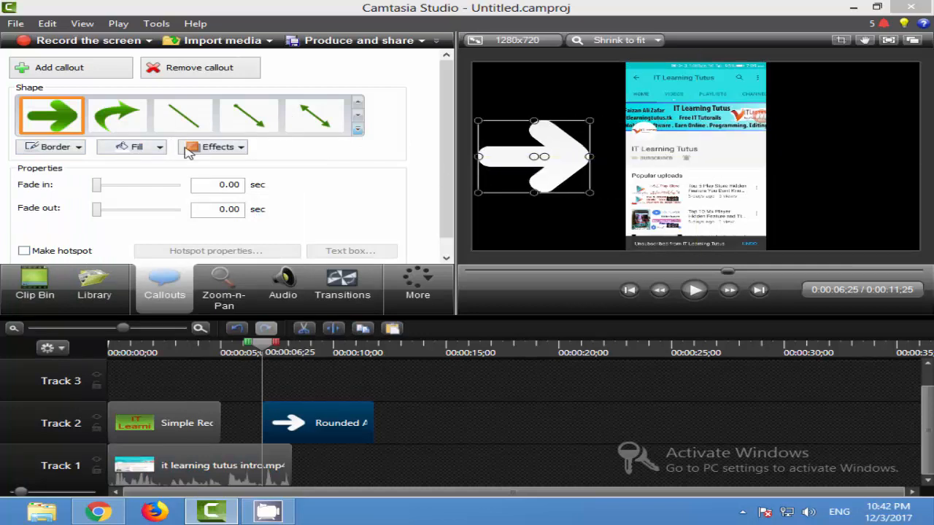
{"action": "mouse_move", "coordinate": [590, 193]}
{"action": "left_mouse_down"}
{"action": "mouse_move", "coordinate": [576, 156]}
{"action": "mouse_move", "coordinate": [626, 150]}
{"action": "mouse_move", "coordinate": [582, 178]}
{"action": "left_mouse_up"}
Give the rounded arrow callout a red border and a green fill
{"action": "left_click", "coordinate": [54, 149]}
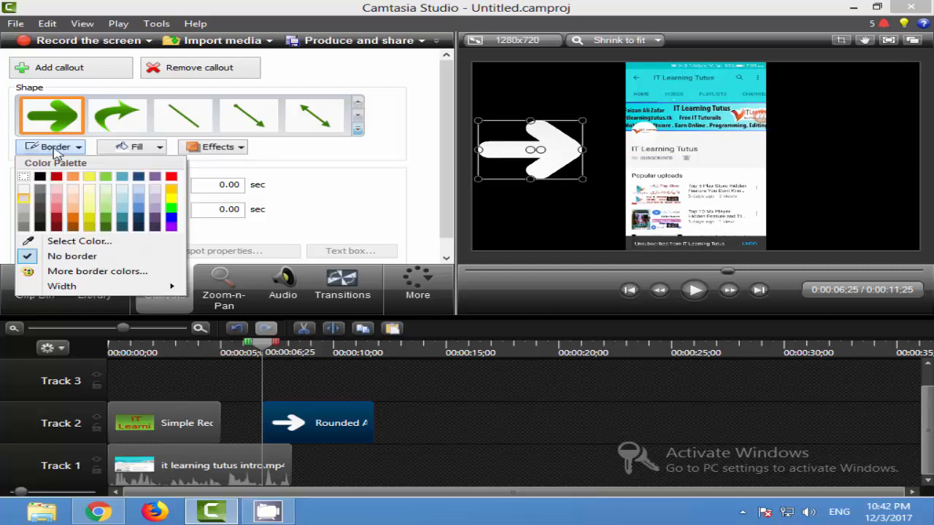
{"action": "left_click", "coordinate": [64, 184]}
{"action": "left_click", "coordinate": [122, 148]}
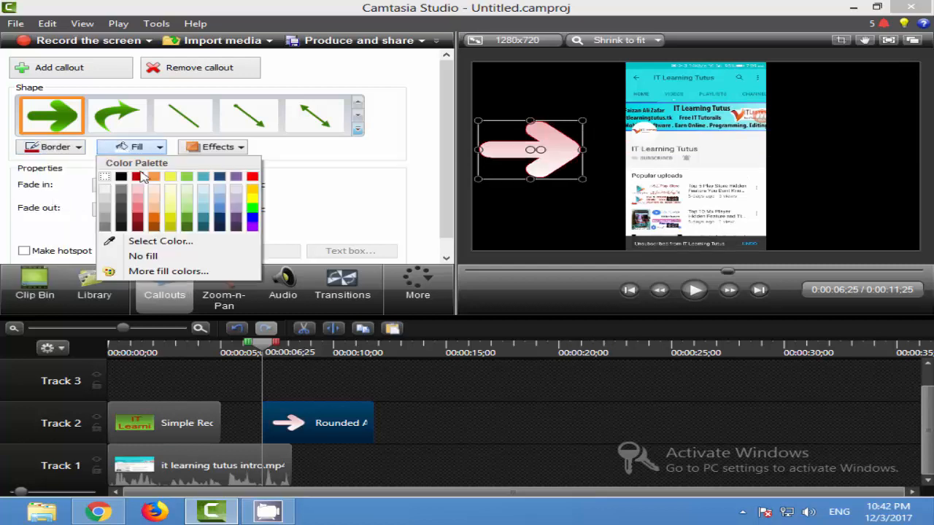
{"action": "left_click", "coordinate": [187, 185]}
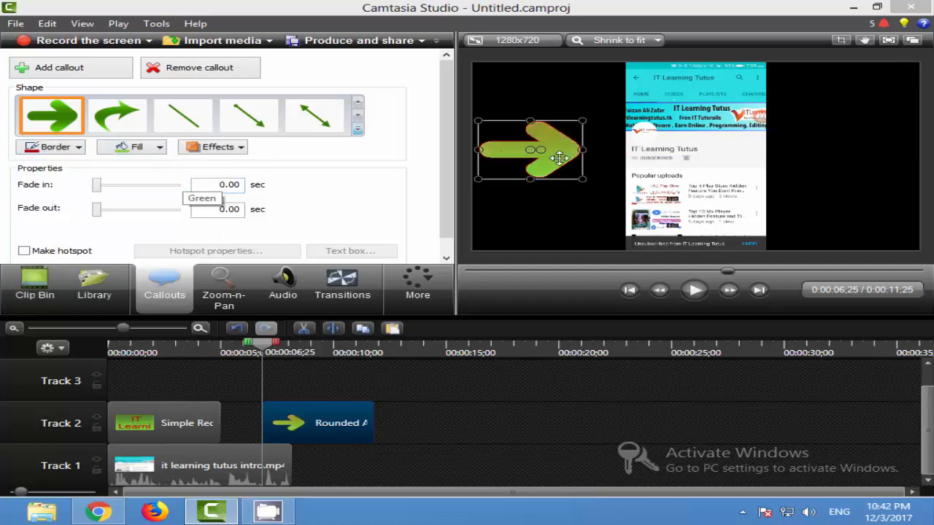
Rotate the rounded arrow callout so that it points diagonally up and to the right
{"action": "left_click_drag", "start_coordinate": [548, 152], "coordinate": [524, 118]}
{"action": "left_click", "coordinate": [561, 95]}
{"action": "left_click", "coordinate": [556, 160]}
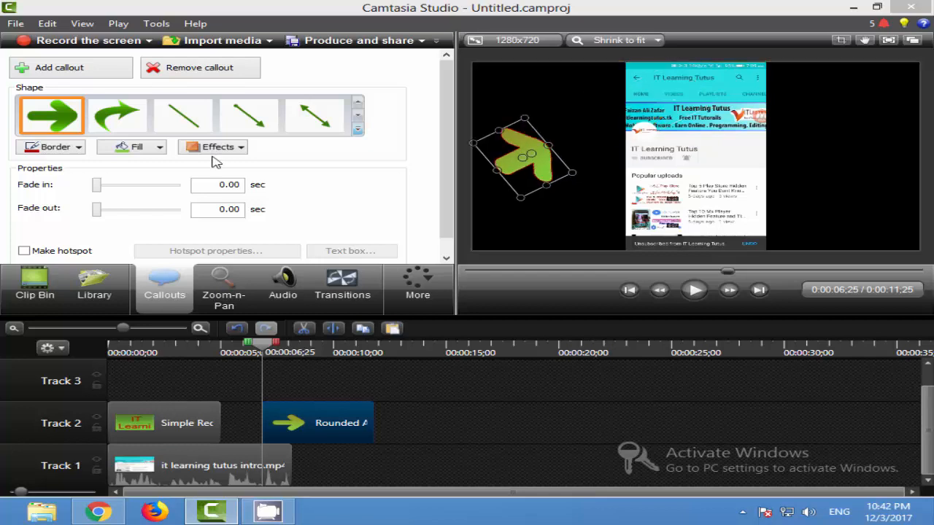
Change the rounded arrow's shape to the thin line with one arrowhead and extend its tip slightly
{"action": "left_click", "coordinate": [308, 128]}
{"action": "left_click", "coordinate": [247, 119]}
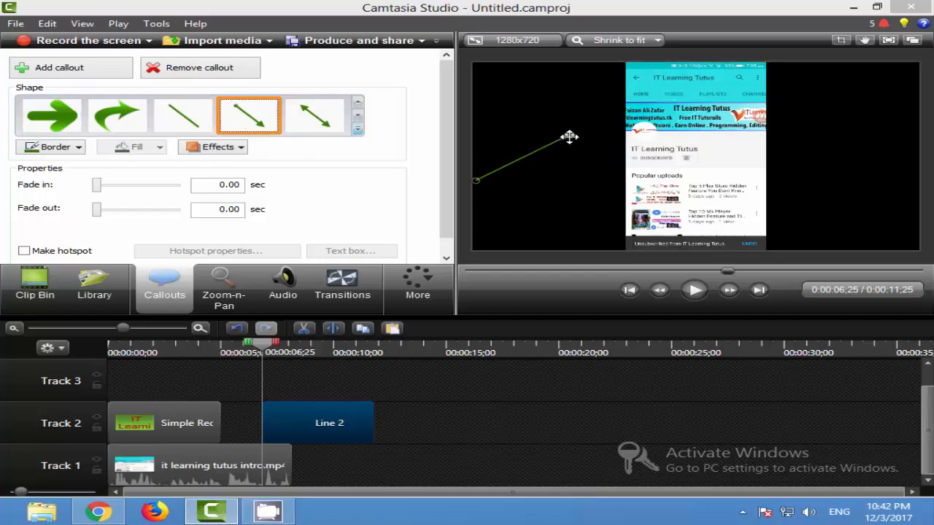
{"action": "left_click", "coordinate": [579, 129]}
{"action": "left_click", "coordinate": [216, 128]}
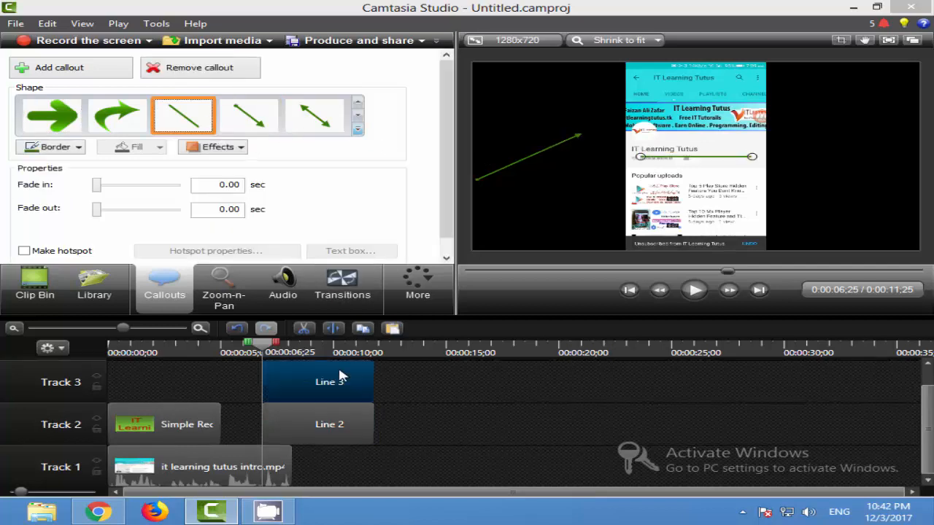
{"action": "key", "text": "Delete"}
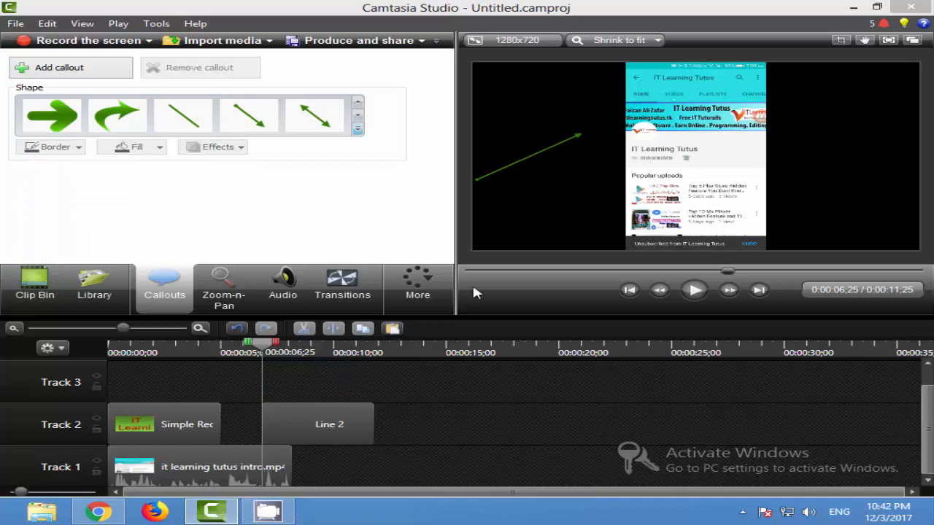
{"action": "left_click", "coordinate": [357, 130]}
{"action": "left_click", "coordinate": [411, 354]}
Move the line callout to the start of Track 3 and place the line above the text on the green rectangle
{"action": "left_click_drag", "start_coordinate": [319, 426], "coordinate": [156, 373]}
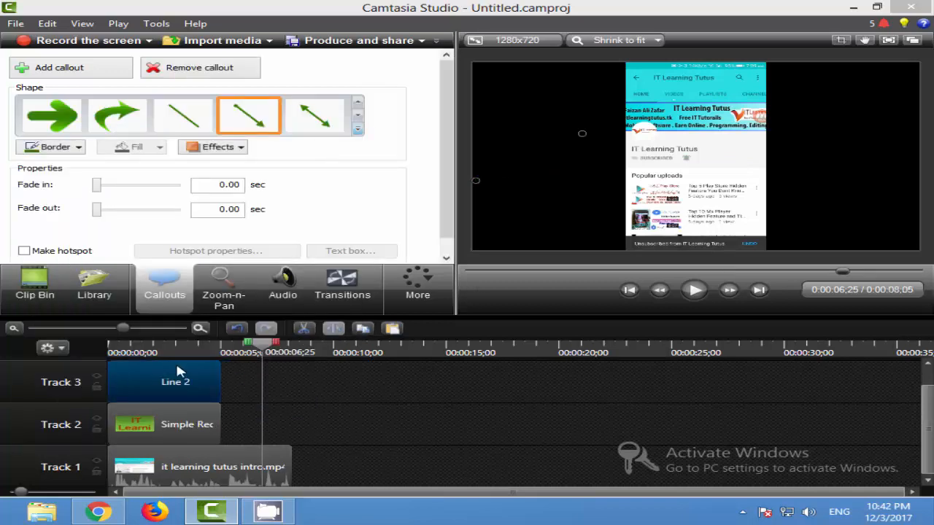
{"action": "left_click", "coordinate": [176, 351]}
{"action": "left_click_drag", "start_coordinate": [549, 160], "coordinate": [567, 114]}
Recolour the line callout's border red, and after that a light blue
{"action": "left_click", "coordinate": [58, 147]}
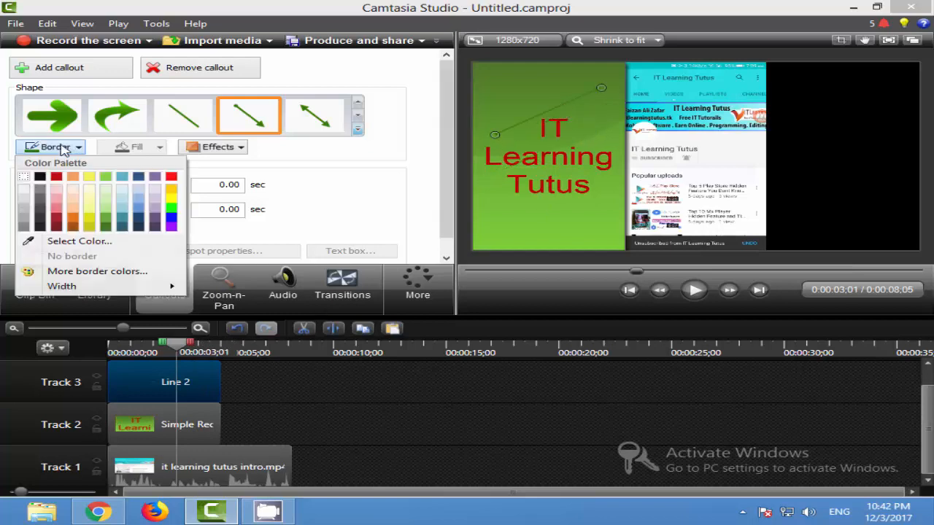
{"action": "left_click", "coordinate": [57, 183]}
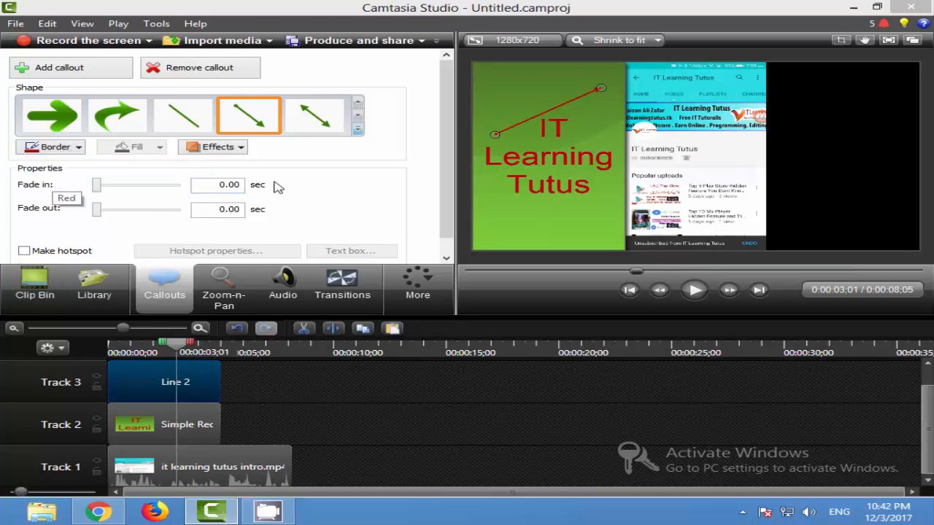
{"action": "left_click", "coordinate": [78, 146]}
{"action": "left_click", "coordinate": [140, 212]}
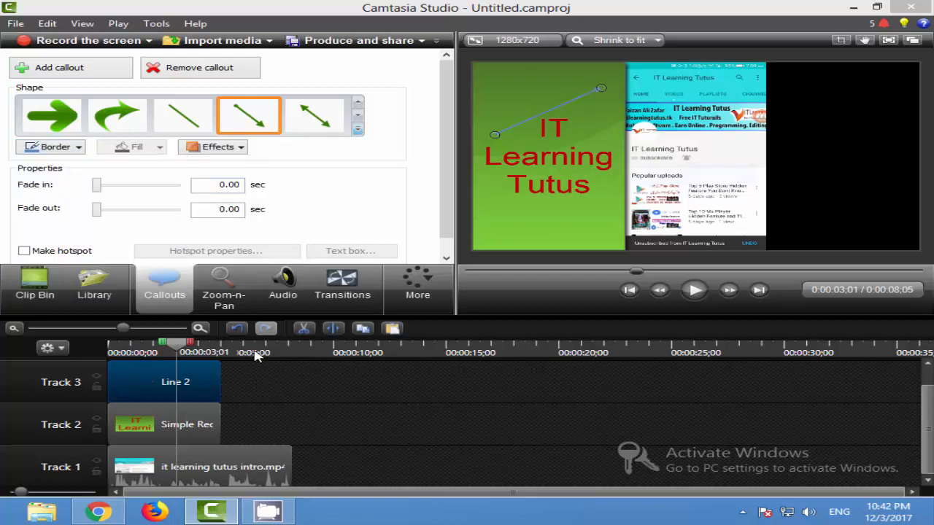
Change the line callout's shape to the first Sketch Motion rectangle and move it into the black area right of the phone video
{"action": "left_click", "coordinate": [357, 129]}
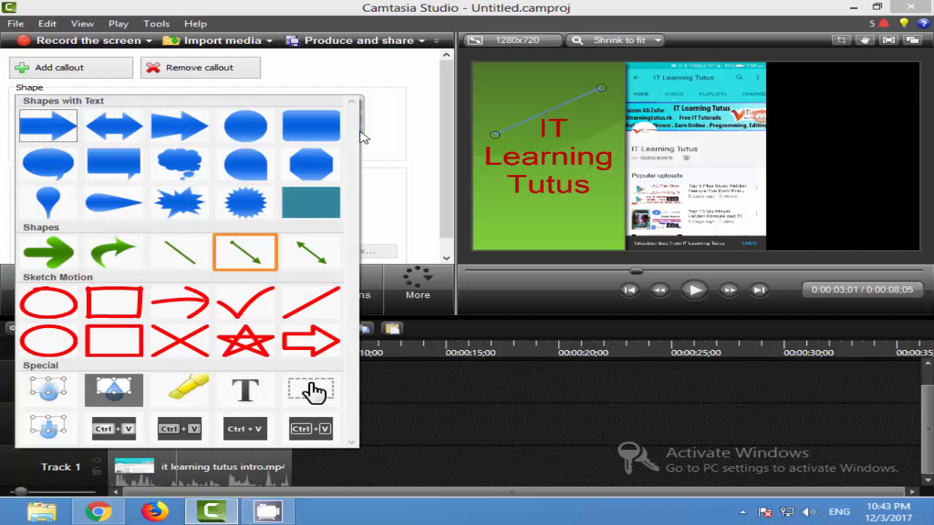
{"action": "left_click", "coordinate": [124, 312]}
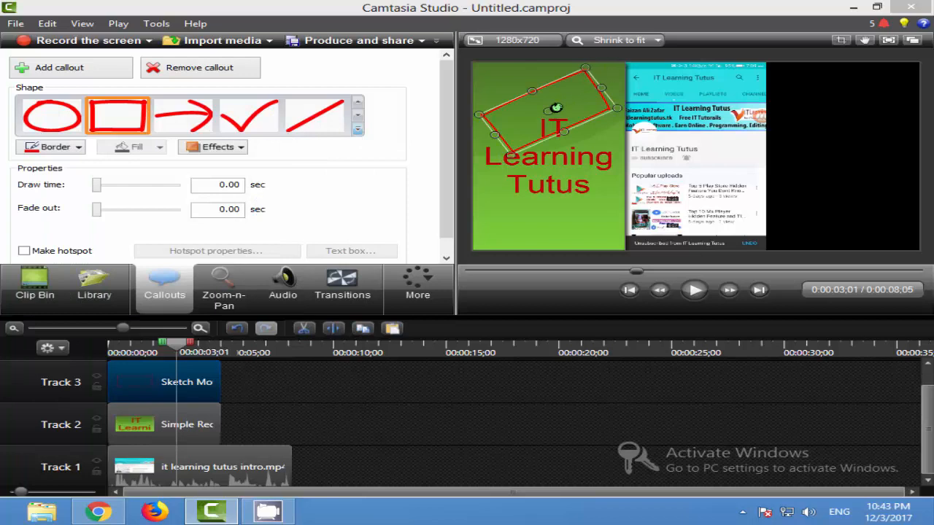
{"action": "left_click_drag", "start_coordinate": [560, 104], "coordinate": [670, 143]}
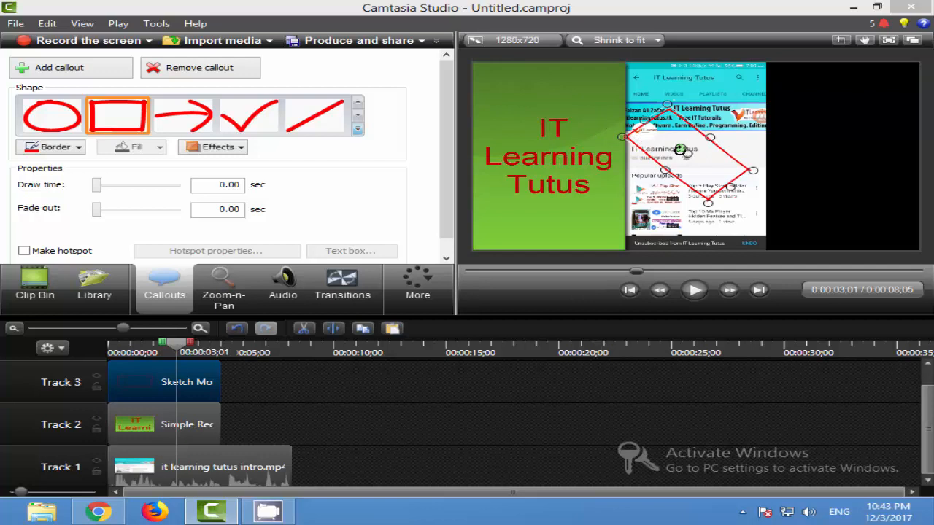
{"action": "left_click_drag", "start_coordinate": [670, 137], "coordinate": [820, 161]}
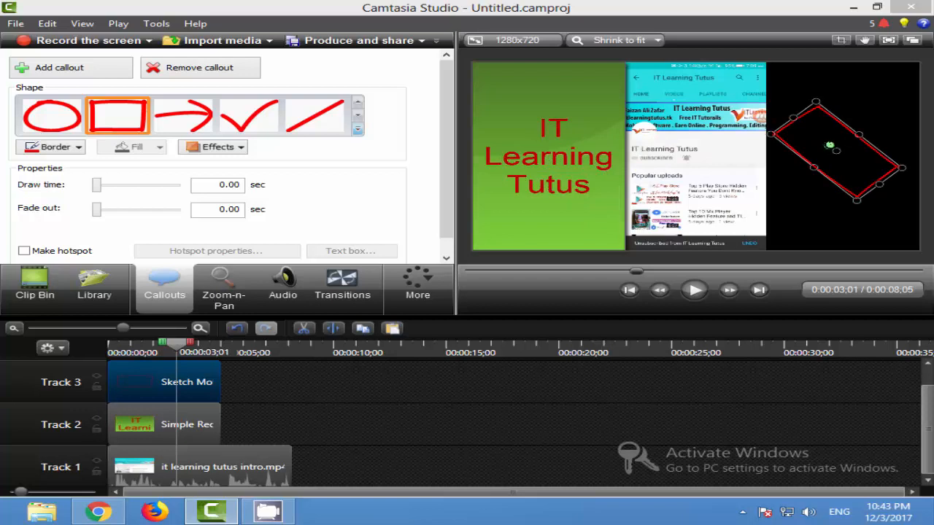
Rotate the sketch rectangle level and fit it around the channel name and Subscribed line in the phone video
{"action": "mouse_move", "coordinate": [832, 149]}
{"action": "left_mouse_down"}
{"action": "mouse_move", "coordinate": [835, 174]}
{"action": "mouse_move", "coordinate": [832, 151]}
{"action": "left_mouse_up"}
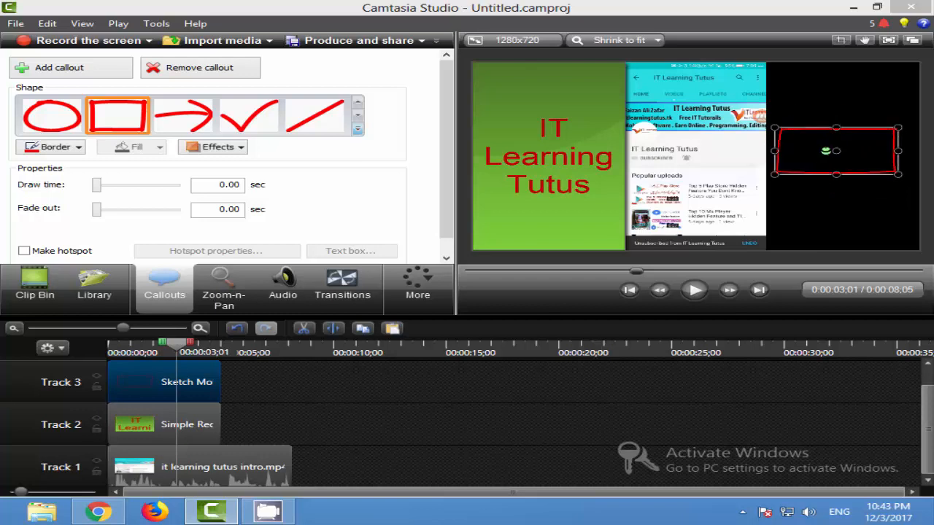
{"action": "left_click_drag", "start_coordinate": [827, 151], "coordinate": [656, 151]}
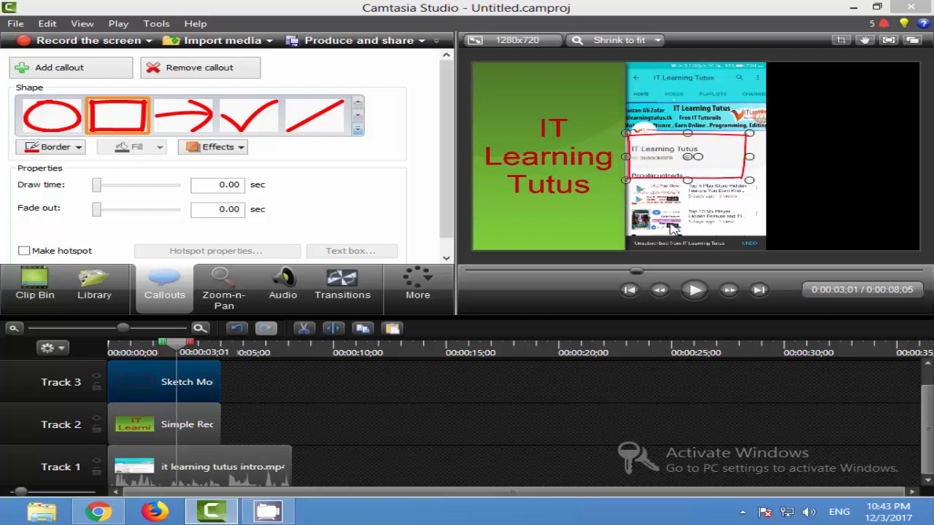
{"action": "left_click_drag", "start_coordinate": [750, 180], "coordinate": [740, 168]}
{"action": "left_click", "coordinate": [363, 392]}
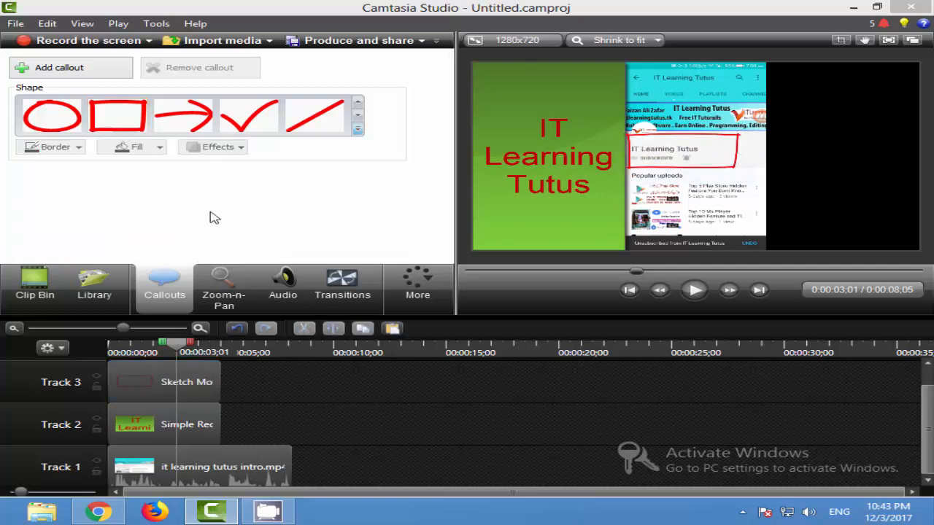
Shift the sketch rectangle clip on Track 3 to start at about 2.5 seconds and preview the project full screen from 0:00:00;25
{"action": "left_click_drag", "start_coordinate": [188, 377], "coordinate": [243, 377]}
{"action": "left_click_drag", "start_coordinate": [177, 345], "coordinate": [126, 349]}
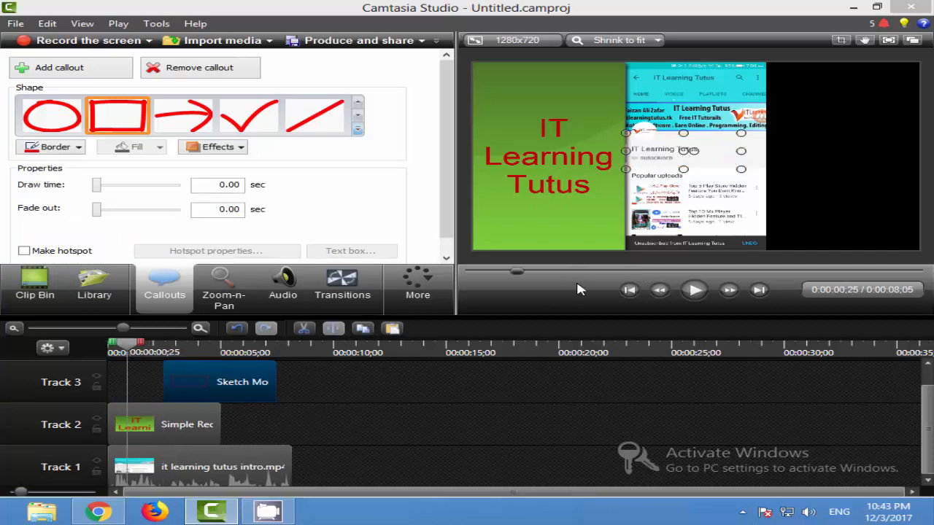
{"action": "left_click", "coordinate": [886, 40]}
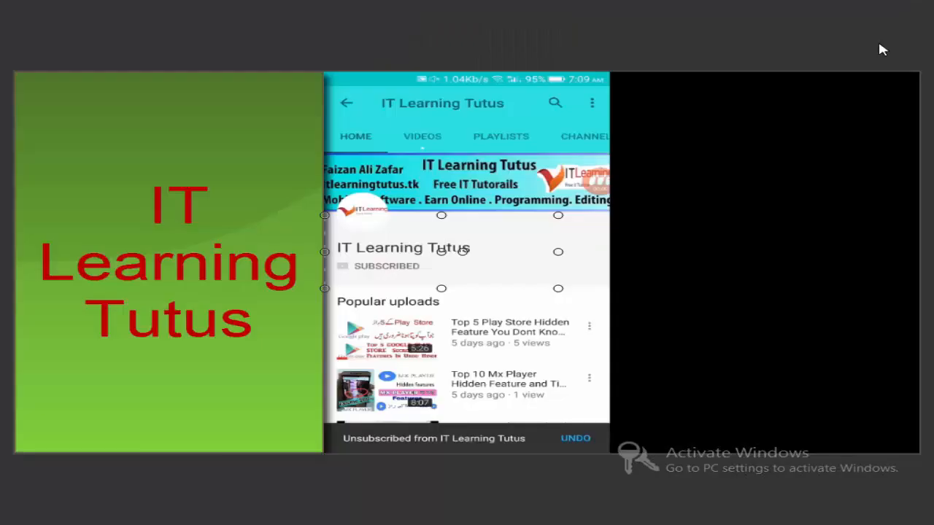
{"action": "left_click", "coordinate": [558, 304]}
{"action": "left_click", "coordinate": [723, 343]}
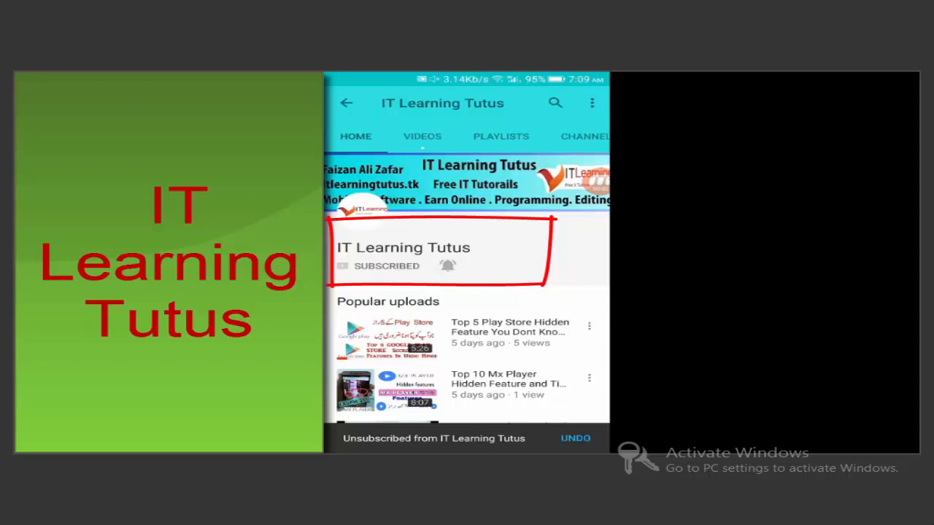
{"action": "key", "text": "Escape"}
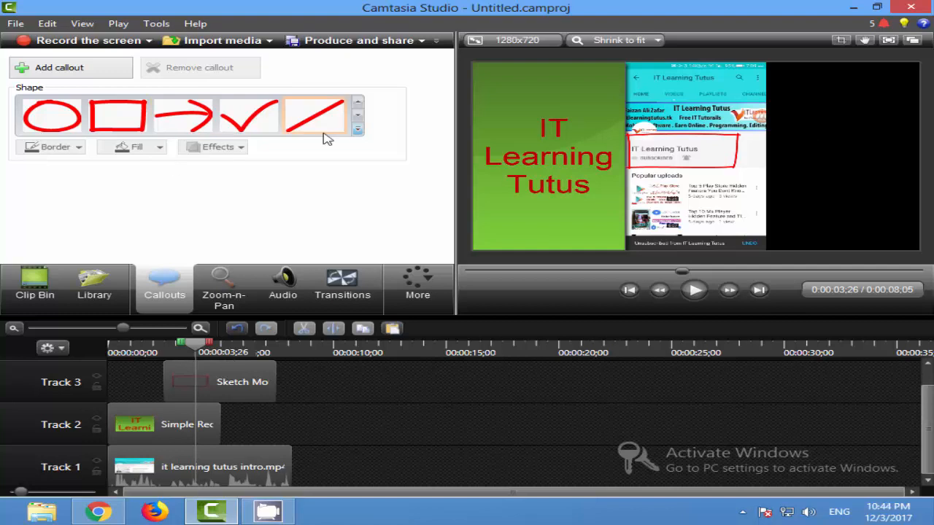
{"action": "left_click", "coordinate": [358, 129]}
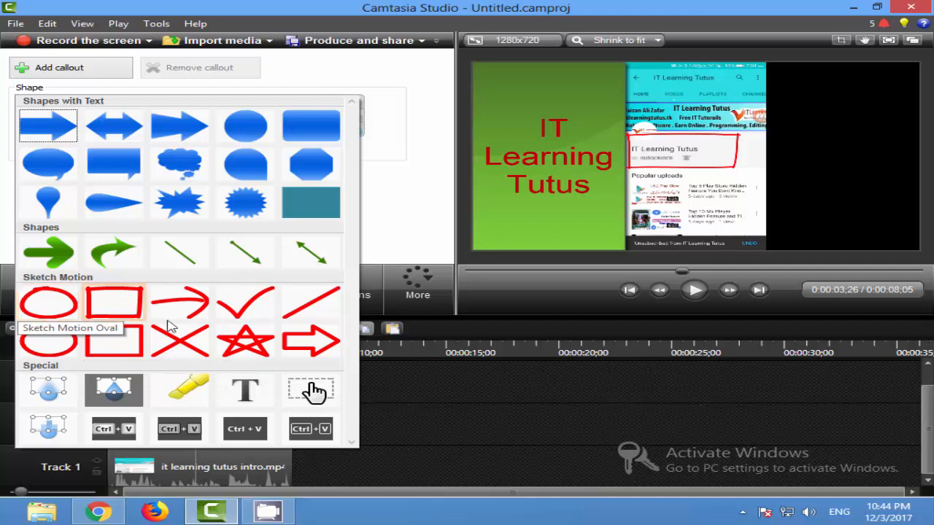
{"action": "left_click", "coordinate": [113, 302]}
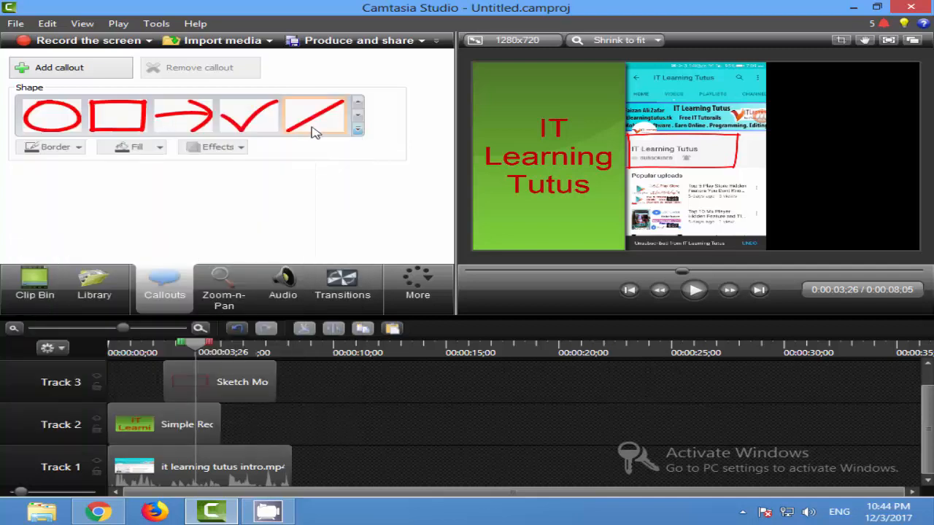
Add a Sketch Motion check mark callout and move it into the black area beside the phone video
{"action": "left_click", "coordinate": [264, 124]}
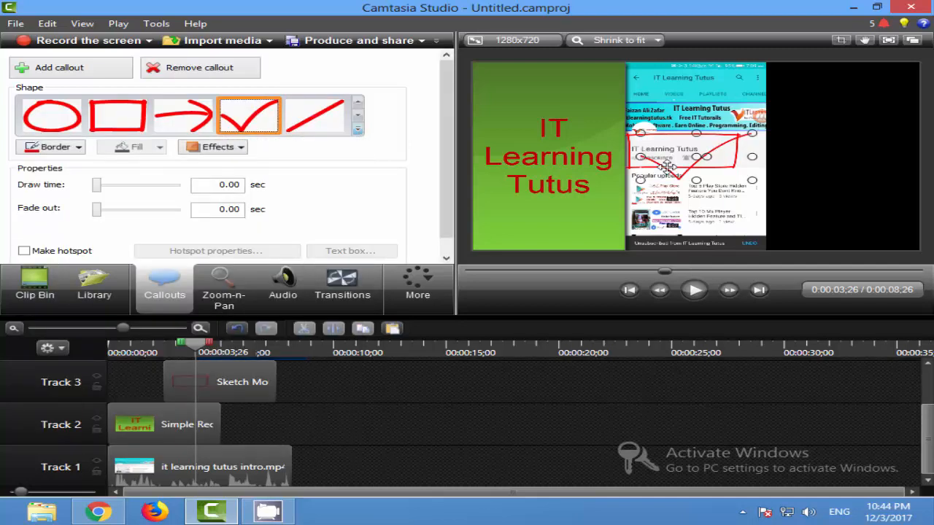
{"action": "left_click_drag", "start_coordinate": [675, 165], "coordinate": [799, 150]}
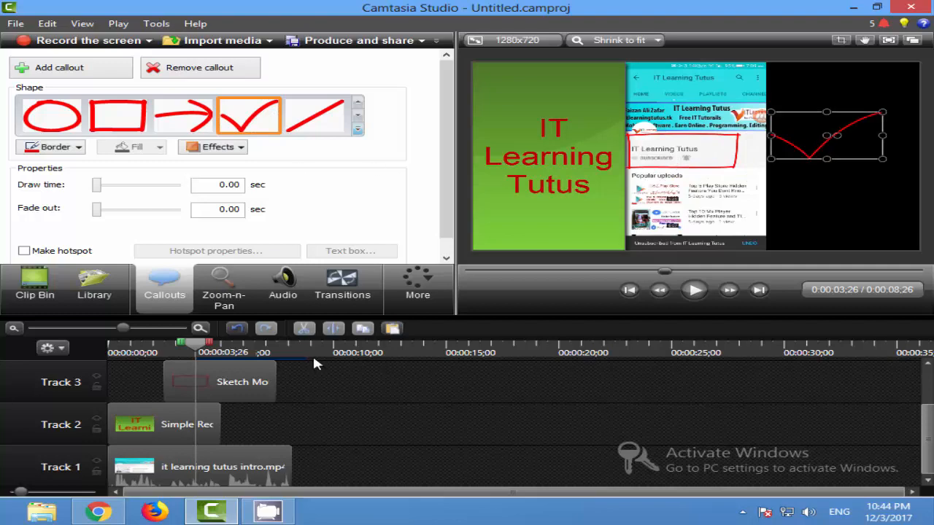
Change the check mark callout to Blur and fit it over the Popular uploads list in the phone video
{"action": "left_click", "coordinate": [358, 129]}
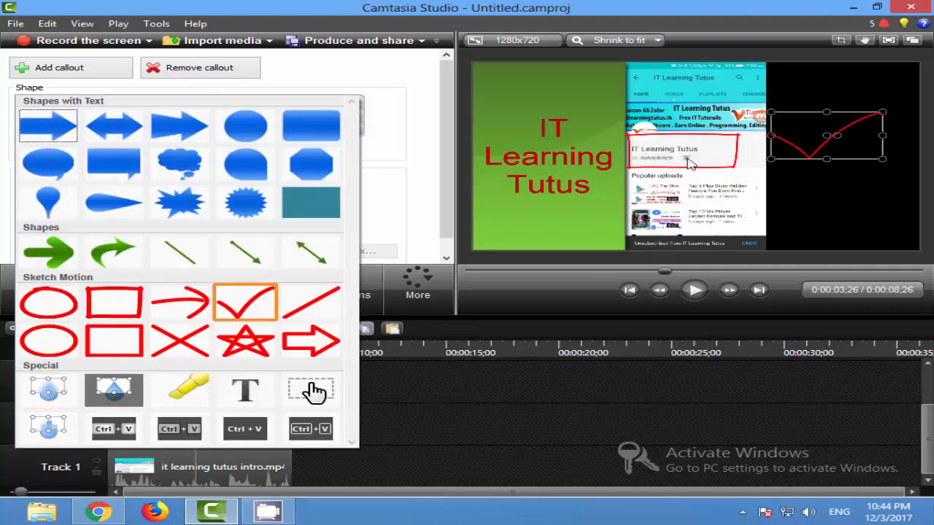
{"action": "left_click", "coordinate": [47, 390]}
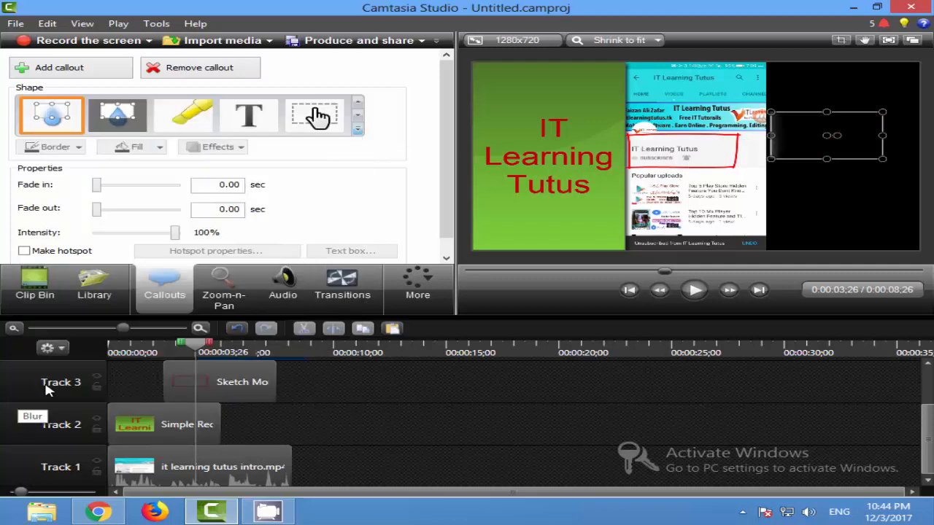
{"action": "left_click_drag", "start_coordinate": [817, 151], "coordinate": [675, 215]}
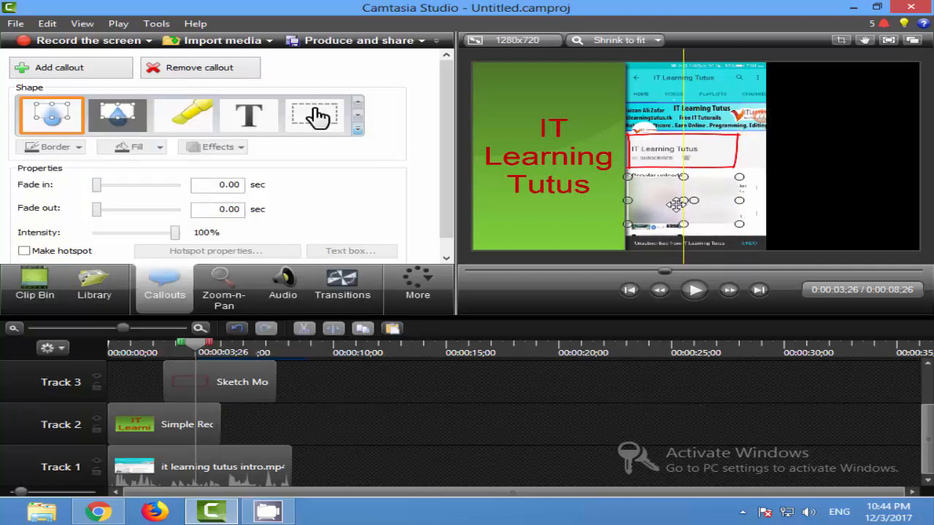
{"action": "left_click_drag", "start_coordinate": [740, 225], "coordinate": [767, 252]}
Set the blur callout's fade in to 5.00 sec and its fade out to 4.47 sec, keeping 100% intensity
{"action": "left_click_drag", "start_coordinate": [97, 188], "coordinate": [184, 195]}
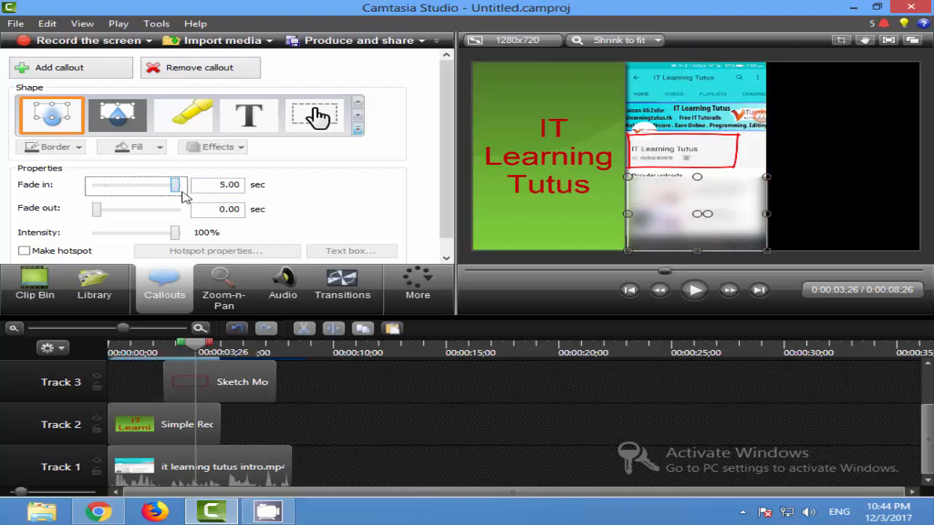
{"action": "left_click_drag", "start_coordinate": [107, 211], "coordinate": [177, 234]}
Make the blur callout a hotspot and try its Click to continue and Jump to URL actions, discarding the action changes
{"action": "scroll", "coordinate": [32, 241], "scroll_direction": "down", "scroll_amount": 1}
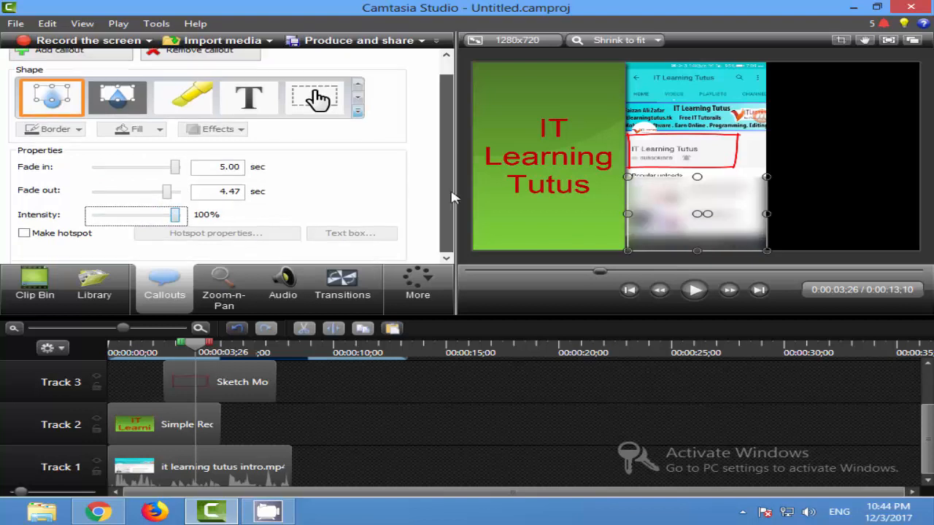
{"action": "left_click", "coordinate": [24, 233]}
{"action": "left_click", "coordinate": [24, 233]}
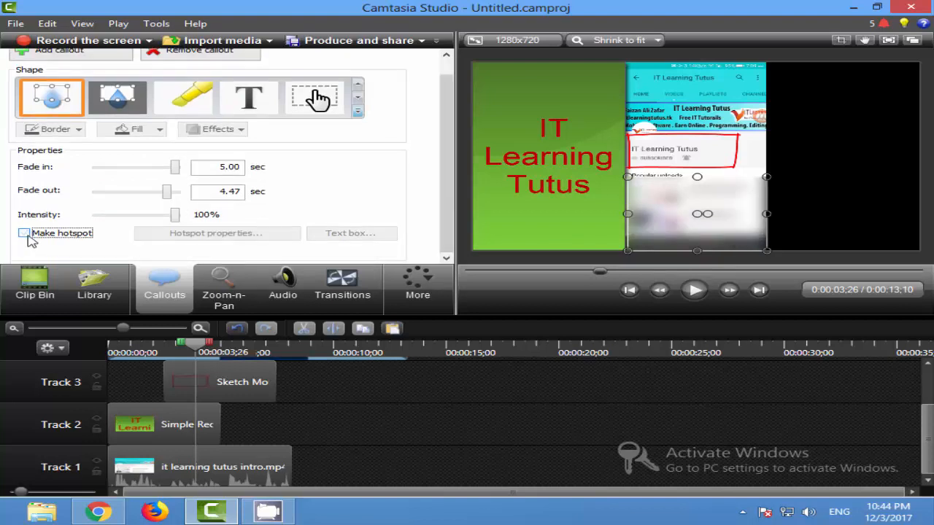
{"action": "left_click", "coordinate": [77, 235]}
{"action": "left_click", "coordinate": [138, 233]}
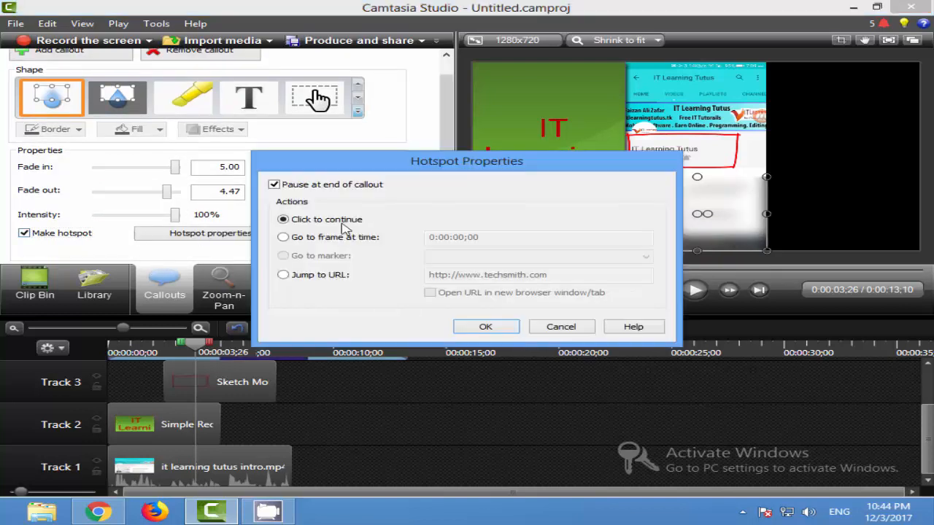
{"action": "left_click", "coordinate": [365, 241]}
{"action": "left_click", "coordinate": [314, 220]}
{"action": "left_click", "coordinate": [305, 276]}
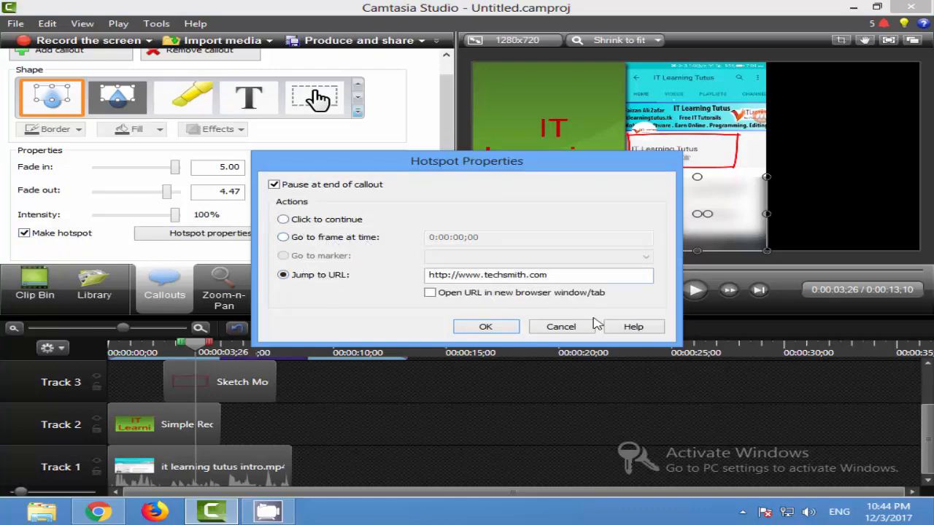
{"action": "left_click", "coordinate": [562, 327]}
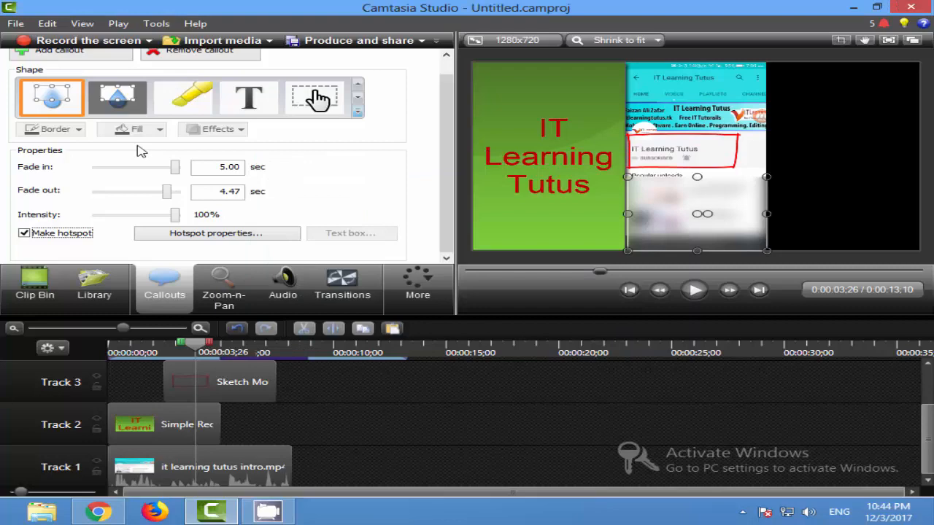
Change the blur callout to Spotlight and fit it around the red-framed channel name in the phone video
{"action": "left_click", "coordinate": [358, 113]}
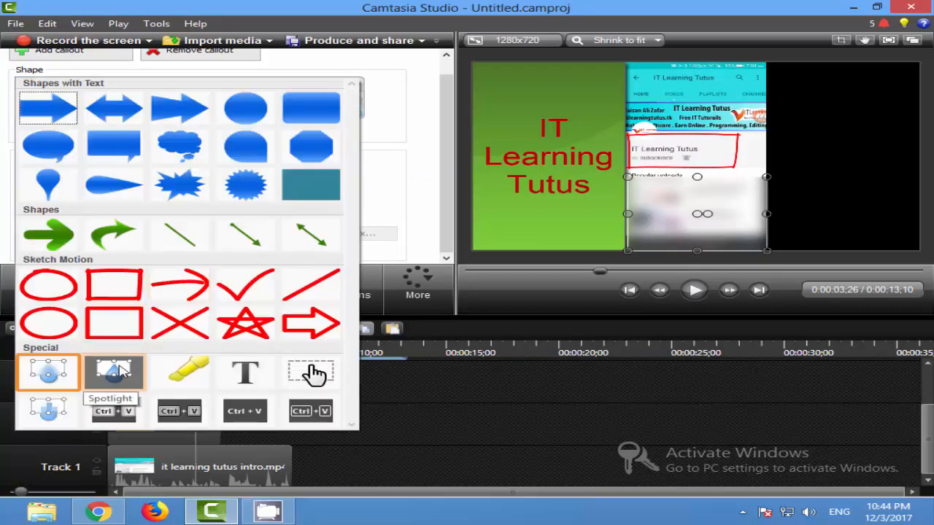
{"action": "left_click", "coordinate": [121, 372]}
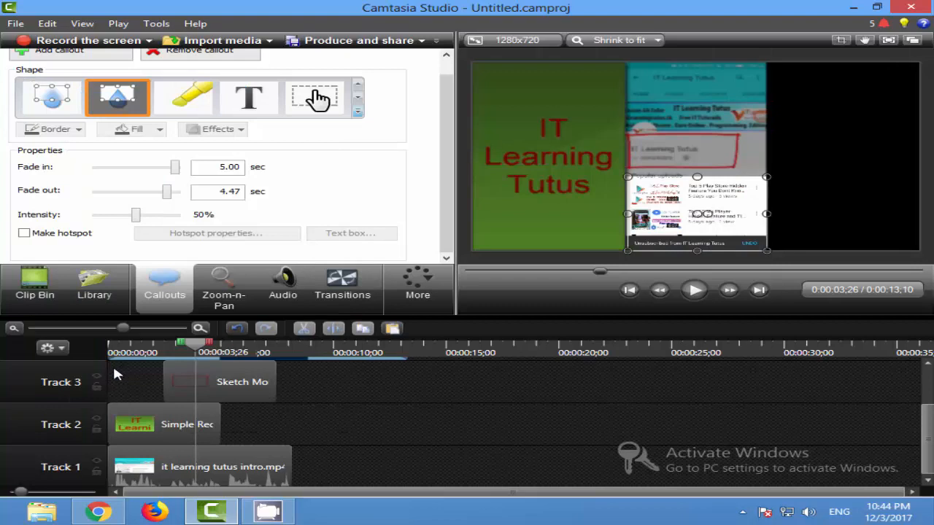
{"action": "left_click_drag", "start_coordinate": [694, 222], "coordinate": [691, 168]}
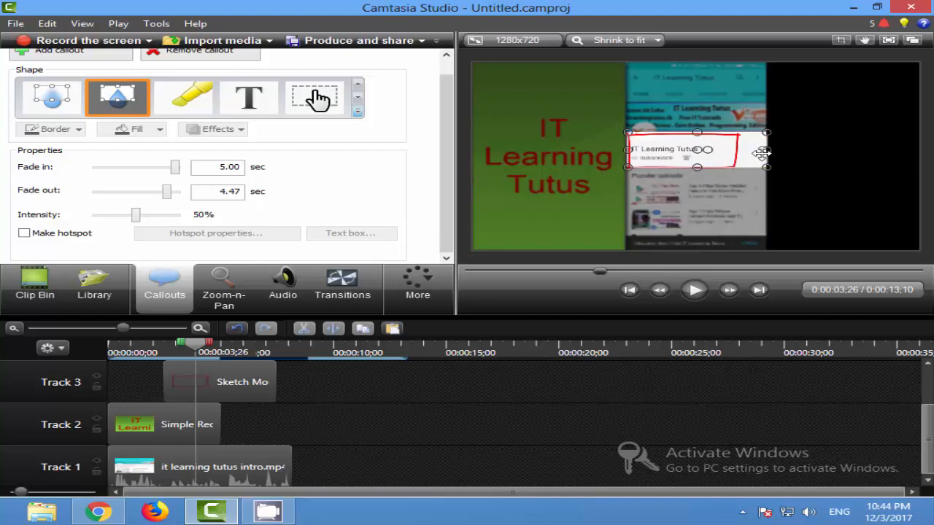
{"action": "left_click_drag", "start_coordinate": [767, 151], "coordinate": [742, 150]}
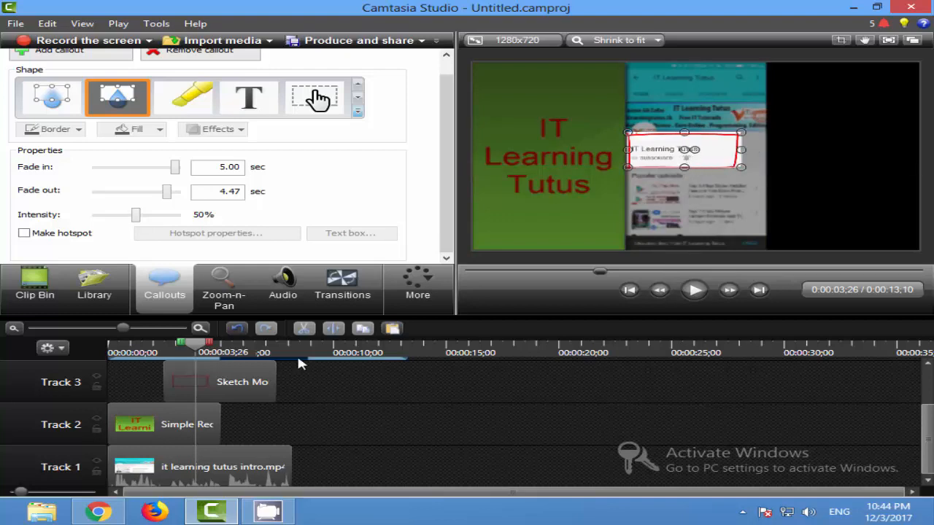
Move the spotlight clip from Track 4 to Track 2, directly after the green text rectangle clip
{"action": "left_click", "coordinate": [454, 453]}
{"action": "scroll", "coordinate": [454, 449], "scroll_direction": "up", "scroll_amount": 3}
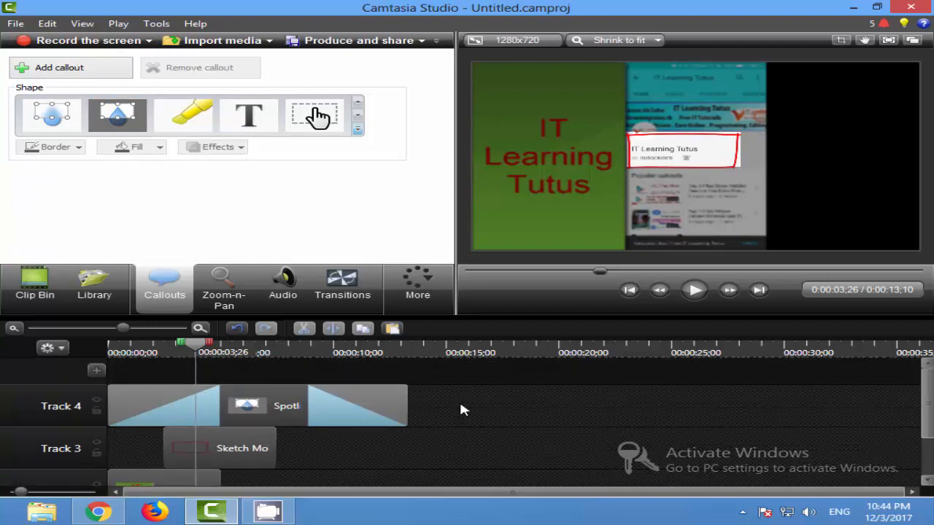
{"action": "left_click_drag", "start_coordinate": [250, 406], "coordinate": [256, 484]}
{"action": "scroll", "coordinate": [386, 423], "scroll_direction": "down", "scroll_amount": 2}
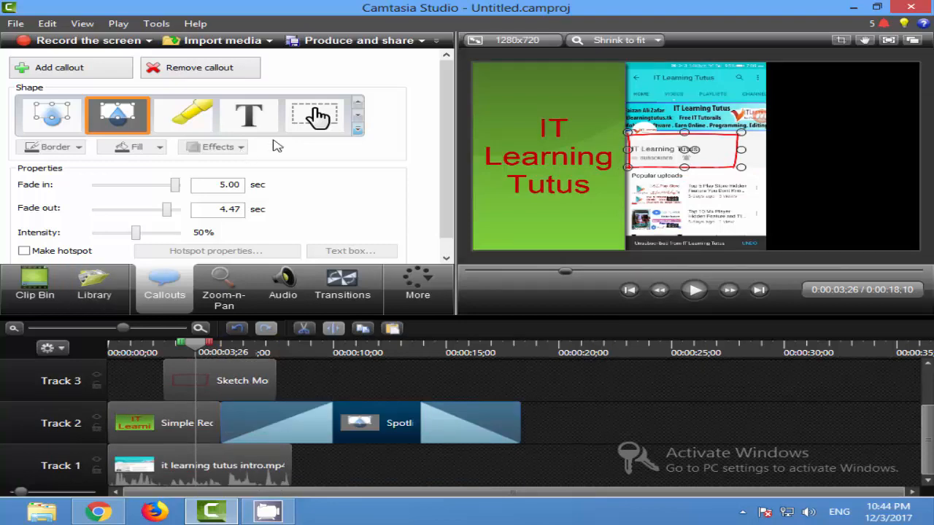
Change the sketch rectangle callout on Track 3 to the yellow Highlighter shape
{"action": "left_click", "coordinate": [358, 131]}
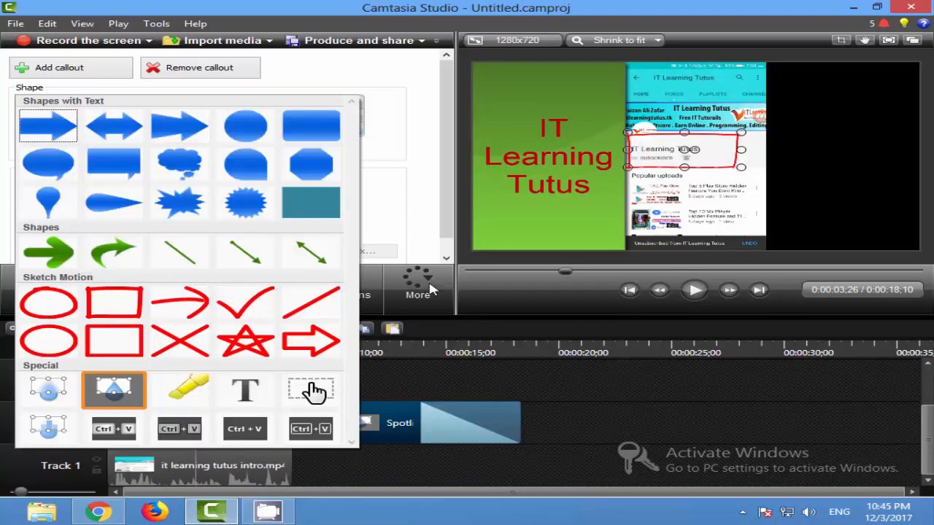
{"action": "left_click", "coordinate": [462, 367]}
{"action": "left_click", "coordinate": [246, 385]}
{"action": "left_click", "coordinate": [360, 132]}
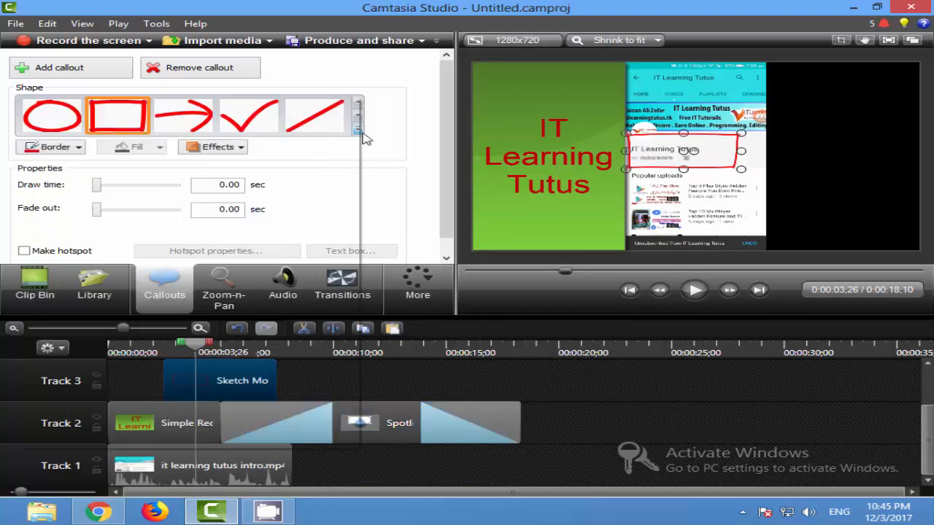
{"action": "left_click", "coordinate": [175, 404]}
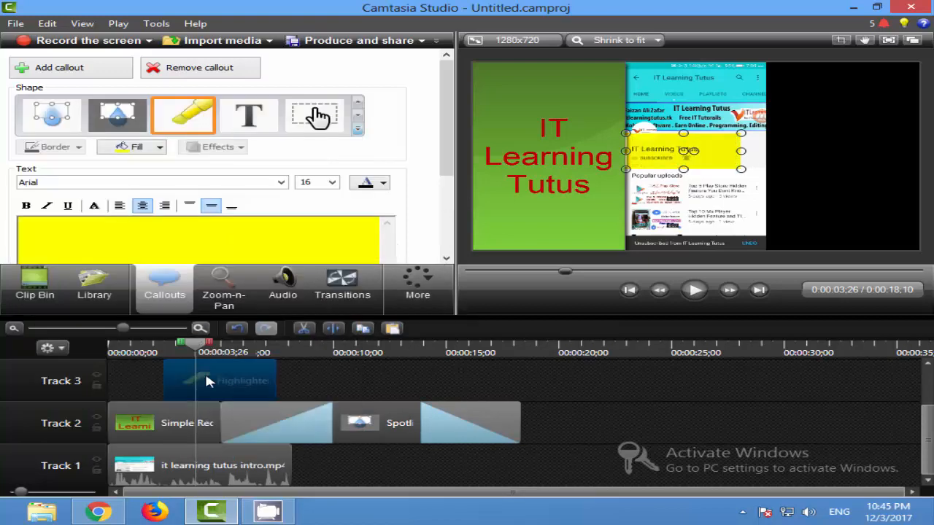
{"action": "left_click", "coordinate": [359, 130]}
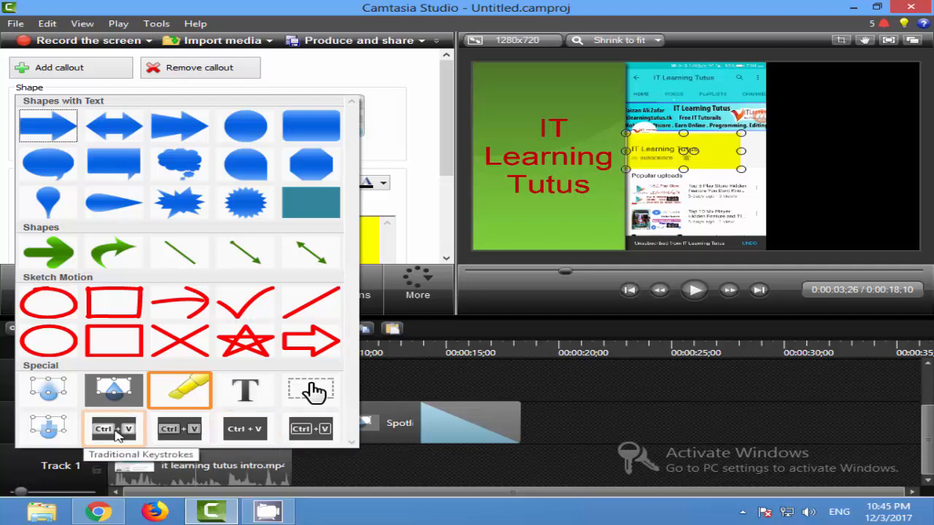
{"action": "left_click", "coordinate": [671, 97]}
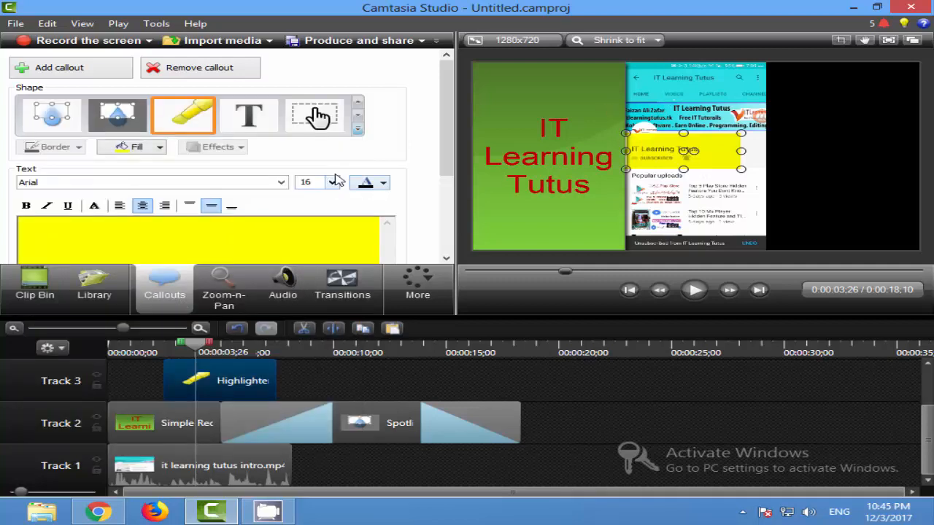
{"action": "left_click", "coordinate": [357, 129]}
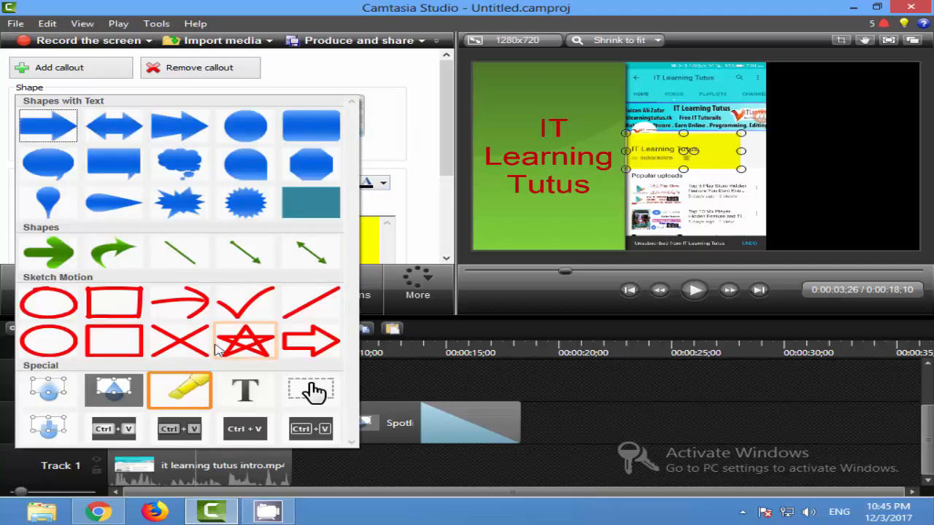
{"action": "left_click", "coordinate": [527, 296]}
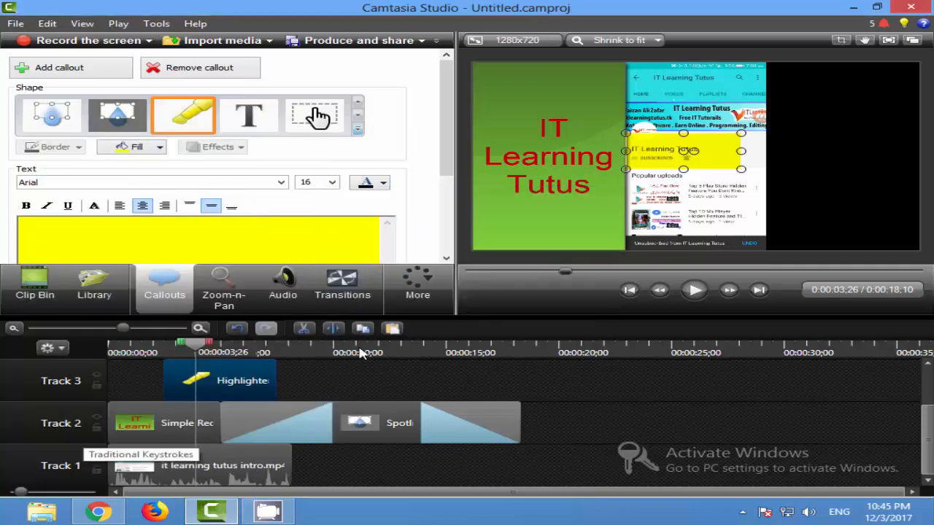
{"action": "left_click", "coordinate": [352, 346]}
{"action": "left_click", "coordinate": [358, 129]}
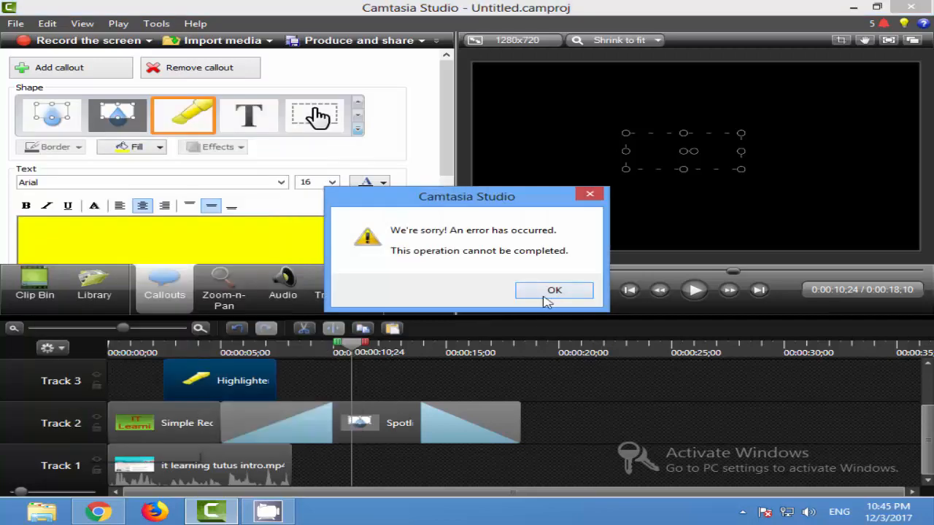
{"action": "left_click", "coordinate": [548, 301]}
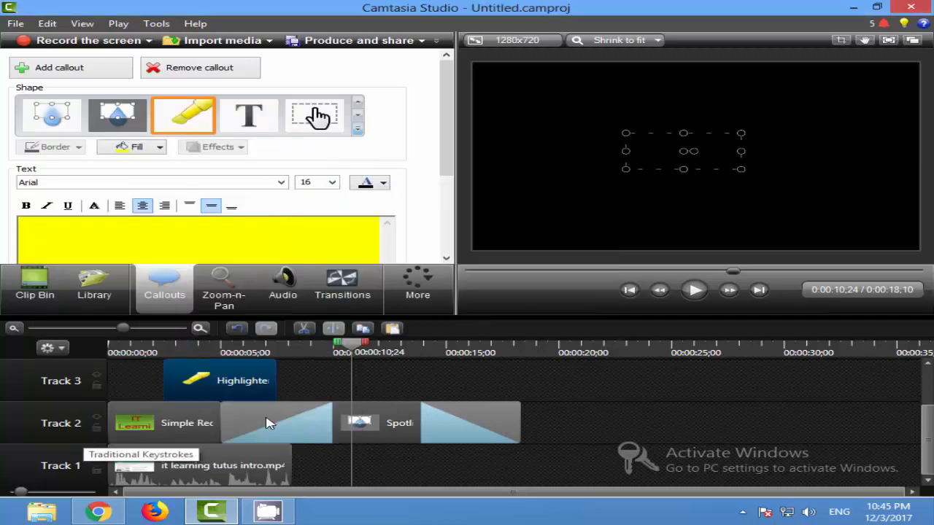
Select the video clip on Track 1 and add a Traditional Keystrokes callout at the start of the timeline
{"action": "left_click", "coordinate": [229, 453]}
{"action": "left_click", "coordinate": [358, 129]}
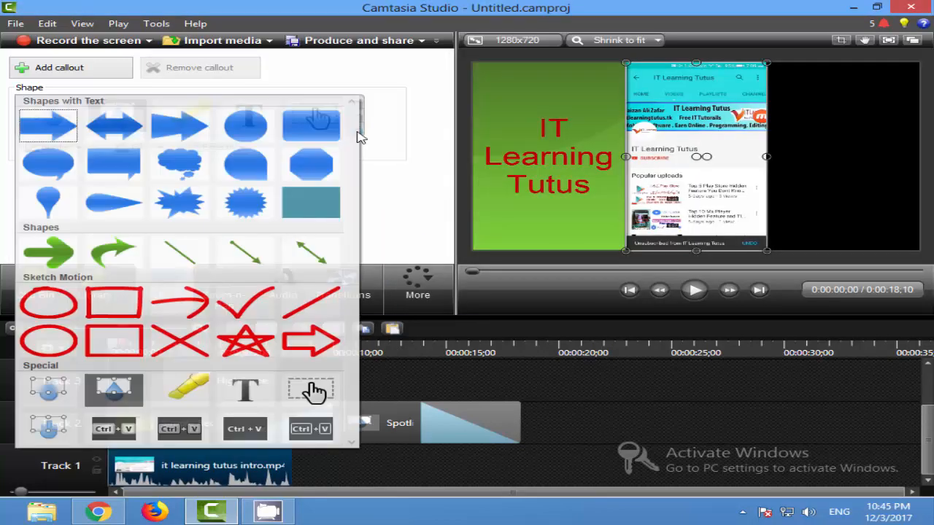
{"action": "left_click", "coordinate": [122, 427]}
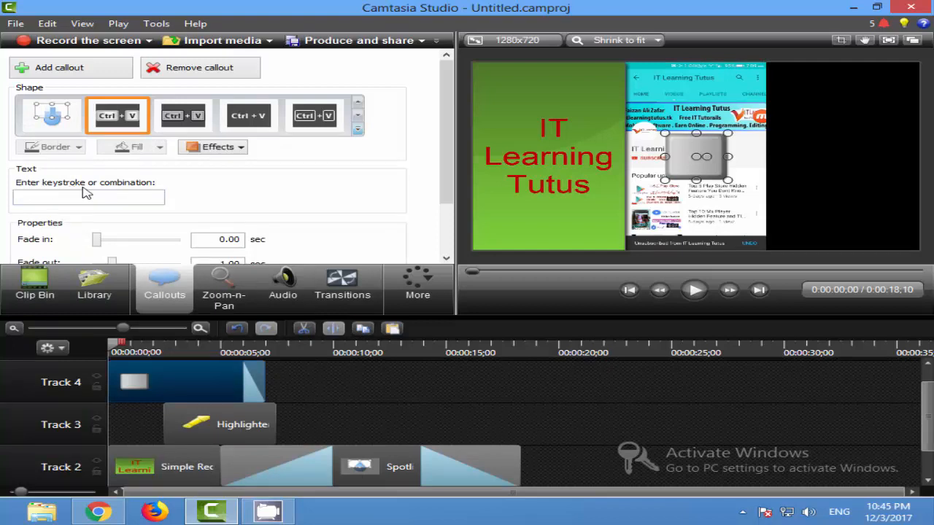
Set the keystroke callout's combination to Ctrl+C
{"action": "left_click", "coordinate": [116, 196]}
{"action": "key", "text": "ctrl"}
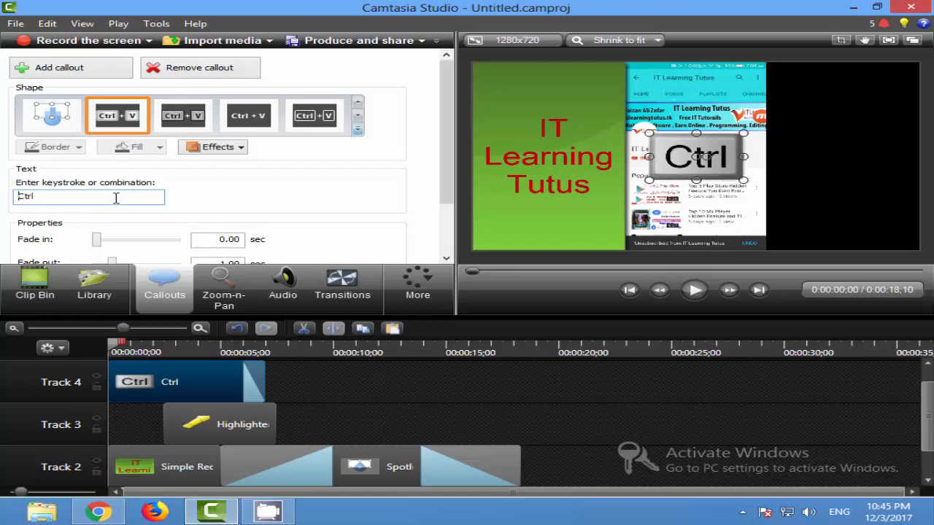
{"action": "key", "text": "c"}
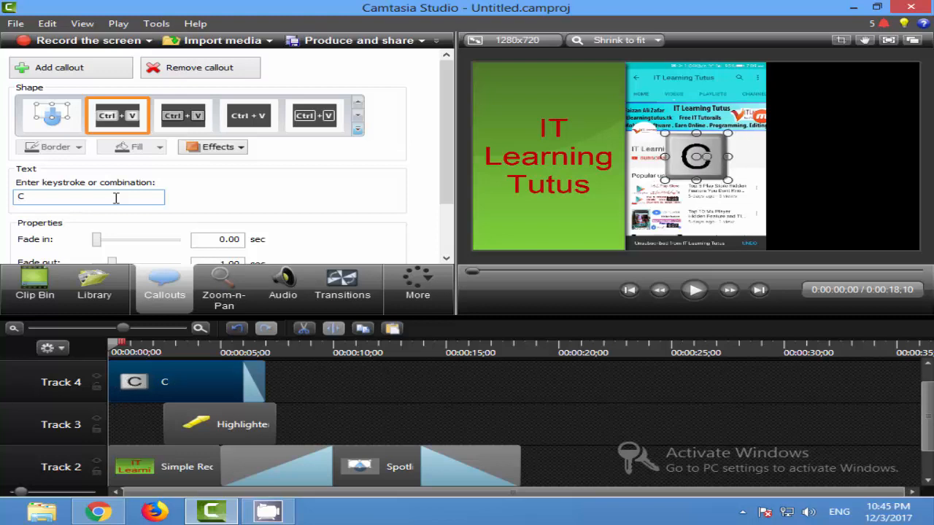
{"action": "key", "text": "BackSpace"}
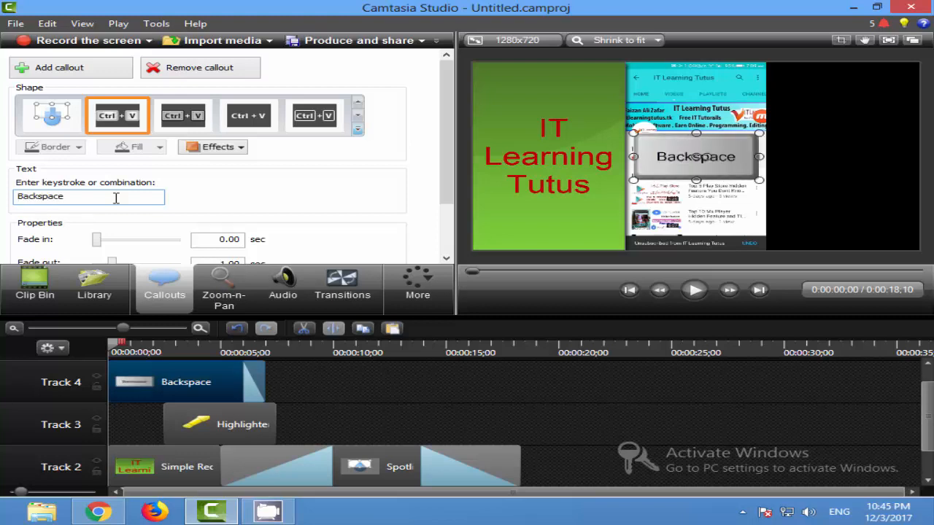
{"action": "key", "text": "ctrl+plus"}
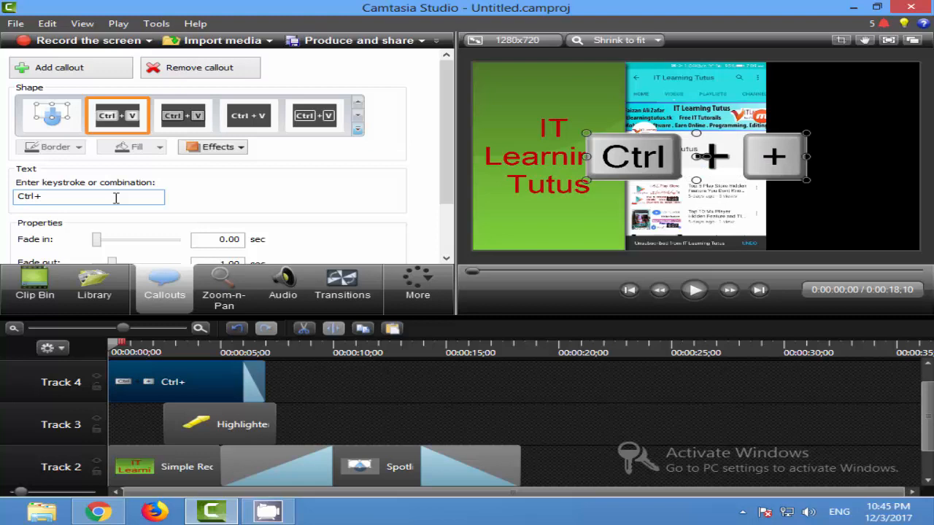
{"action": "key", "text": "ctrl+v"}
{"action": "key", "text": "c"}
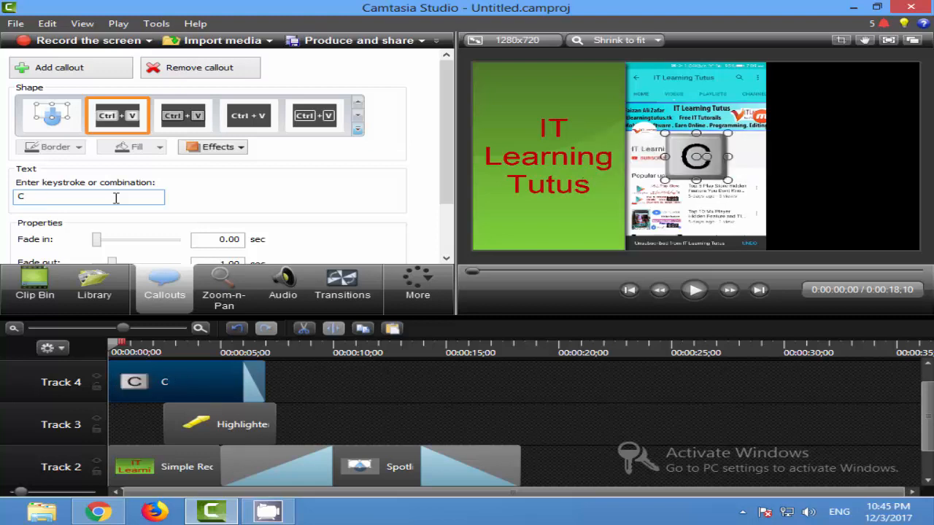
{"action": "key", "text": "ctrl+plus"}
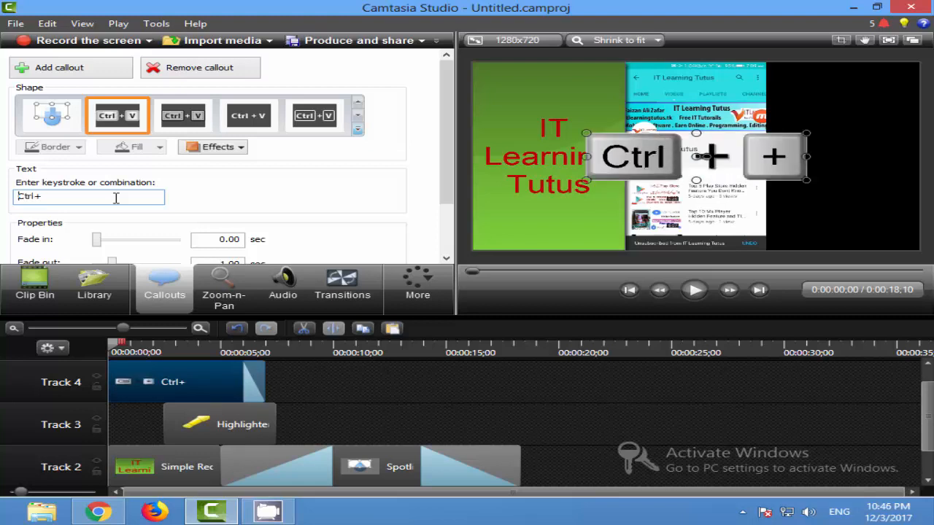
{"action": "key", "text": "ctrl+c"}
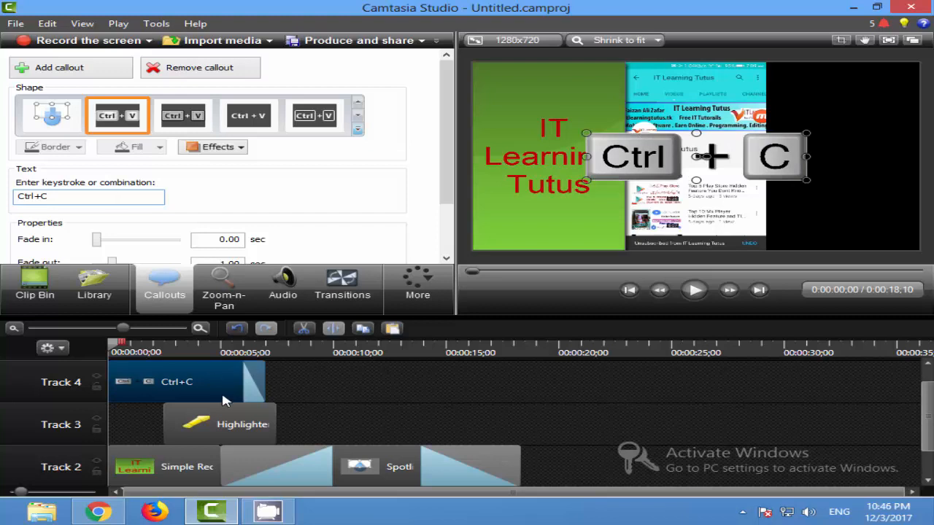
Move the Ctrl+C keystroke clip on Track 4 so it starts at about 9 seconds, and deselect it
{"action": "left_click_drag", "start_coordinate": [210, 379], "coordinate": [408, 389]}
{"action": "left_click", "coordinate": [613, 394]}
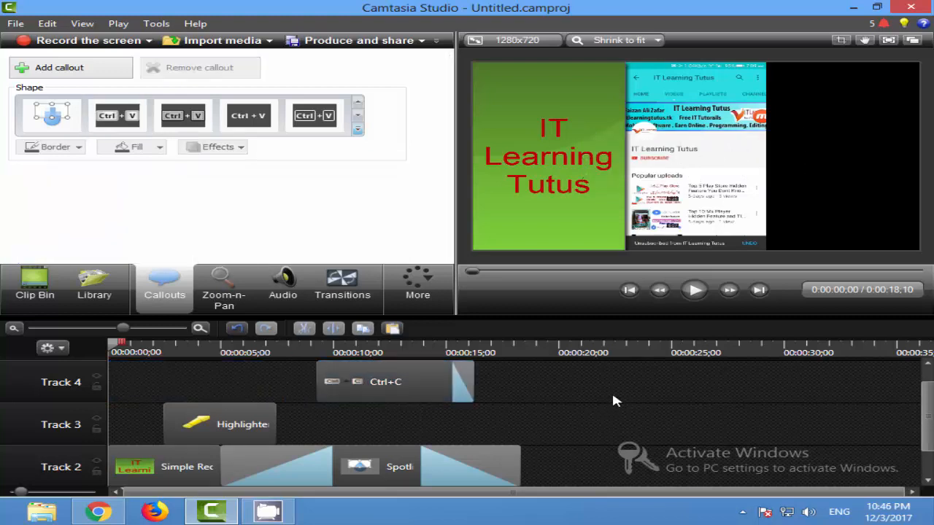
{"action": "scroll", "coordinate": [614, 400], "scroll_direction": "down", "scroll_amount": 1}
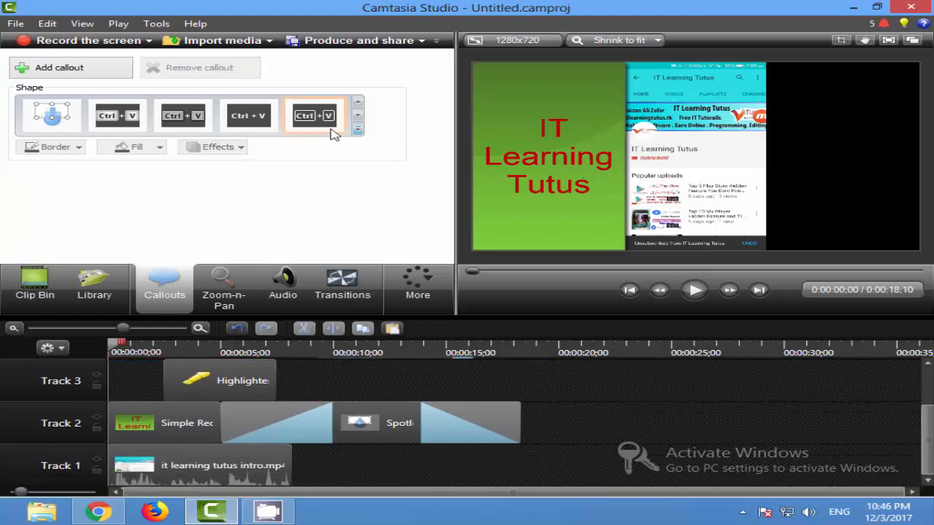
{"action": "left_click", "coordinate": [358, 129]}
{"action": "left_click", "coordinate": [407, 160]}
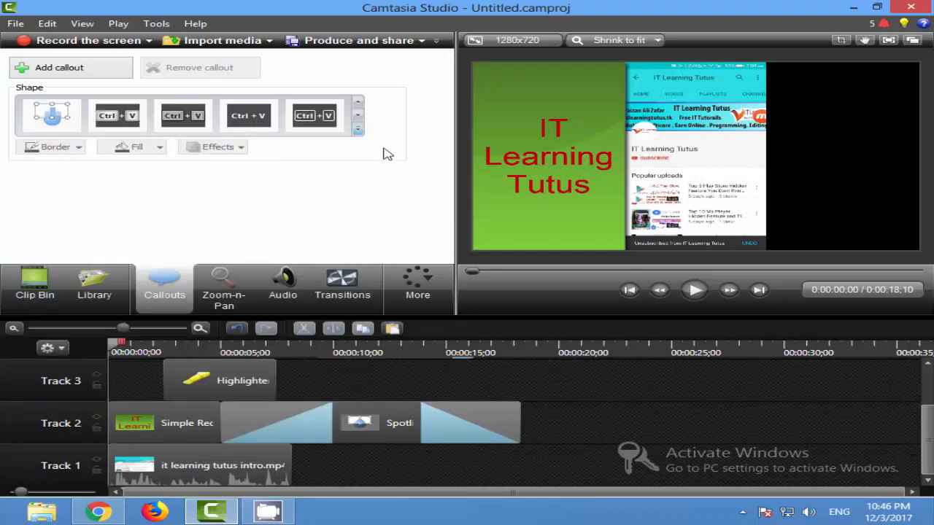
{"action": "left_click", "coordinate": [358, 129]}
{"action": "left_click", "coordinate": [415, 145]}
{"action": "left_click_drag", "start_coordinate": [930, 433], "coordinate": [929, 391]}
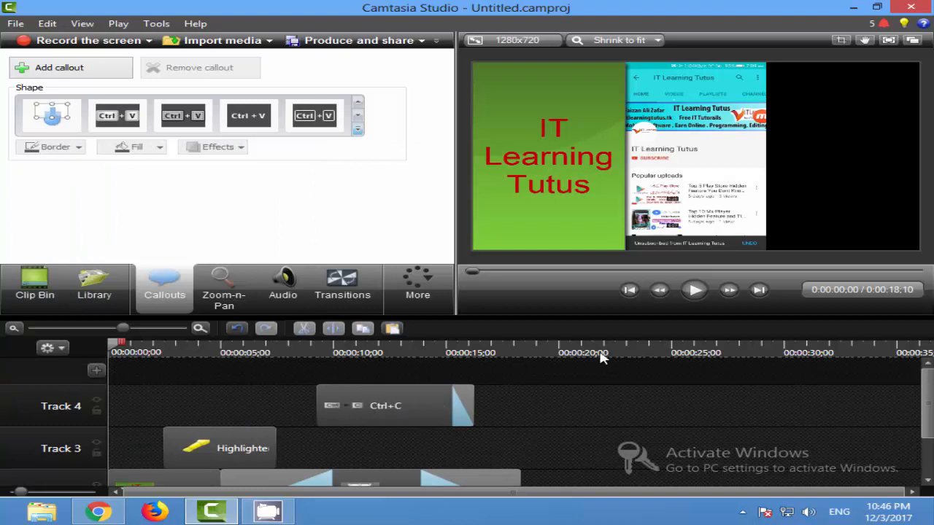
{"action": "left_click", "coordinate": [622, 365]}
{"action": "left_click", "coordinate": [64, 67]}
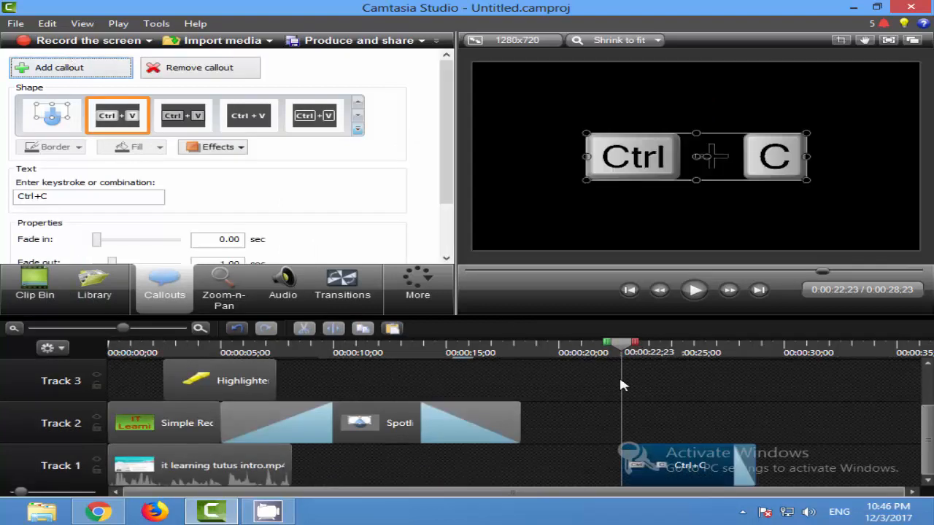
{"action": "left_click", "coordinate": [223, 68]}
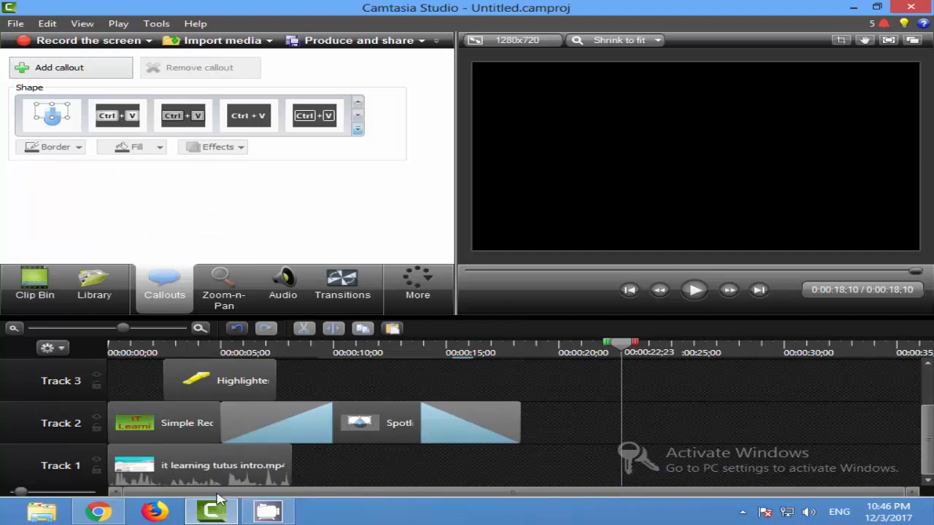
Lower the audio volume of the it learning tutus intro video clip on Track 1 nearly to silence
{"action": "left_click", "coordinate": [111, 349]}
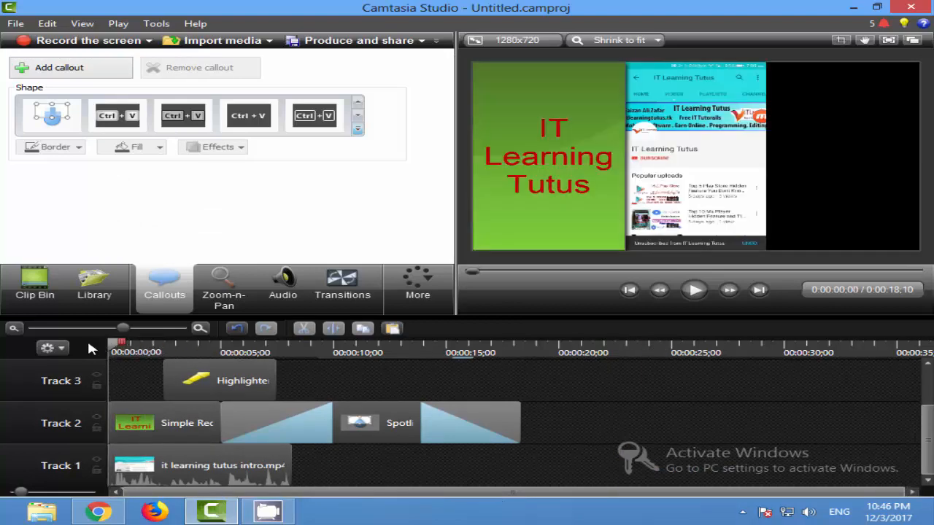
{"action": "left_click", "coordinate": [162, 478]}
{"action": "left_click", "coordinate": [281, 290]}
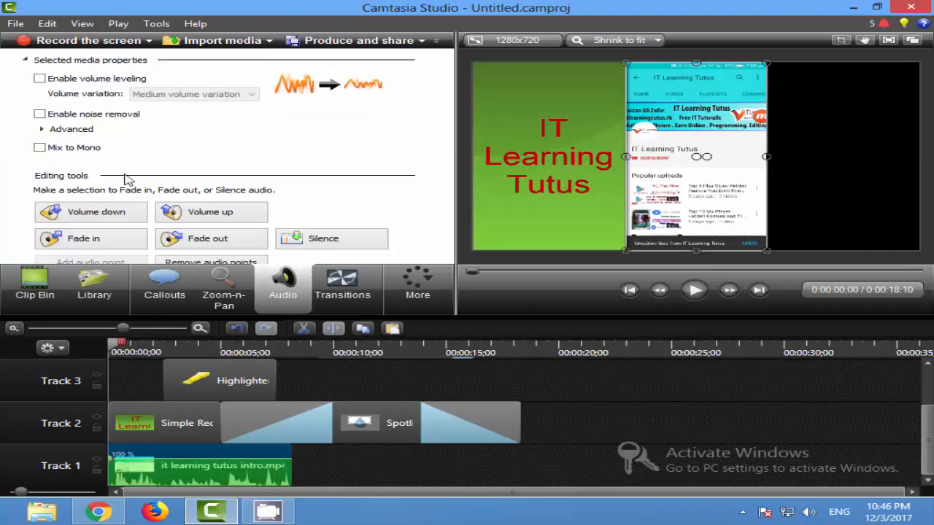
{"action": "left_click_drag", "start_coordinate": [203, 453], "coordinate": [194, 488]}
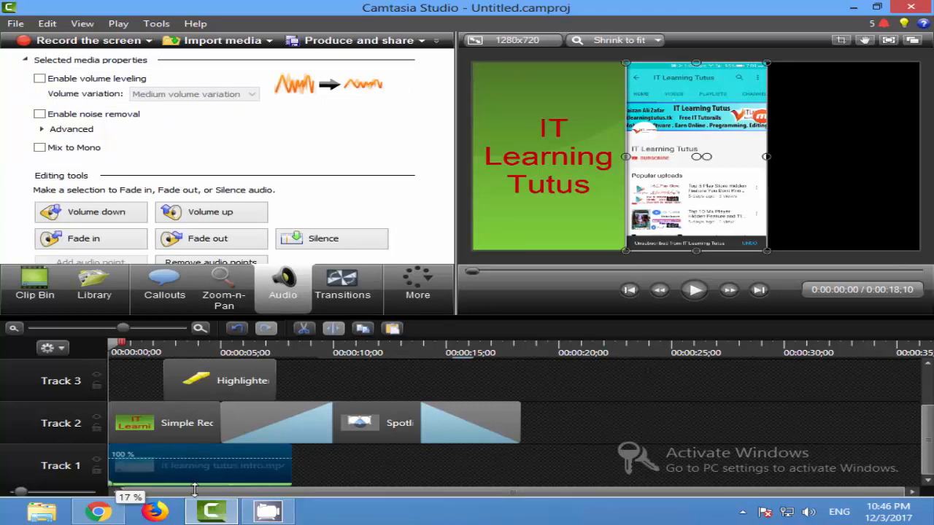
Preview the project from the start, including a full-screen playback, to check the callouts over the phone video
{"action": "left_click", "coordinate": [697, 291]}
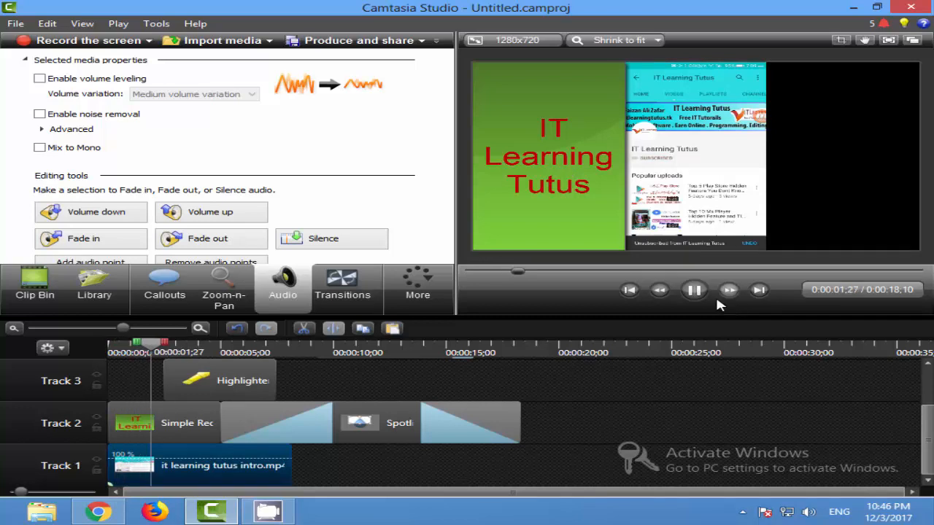
{"action": "left_click", "coordinate": [694, 291]}
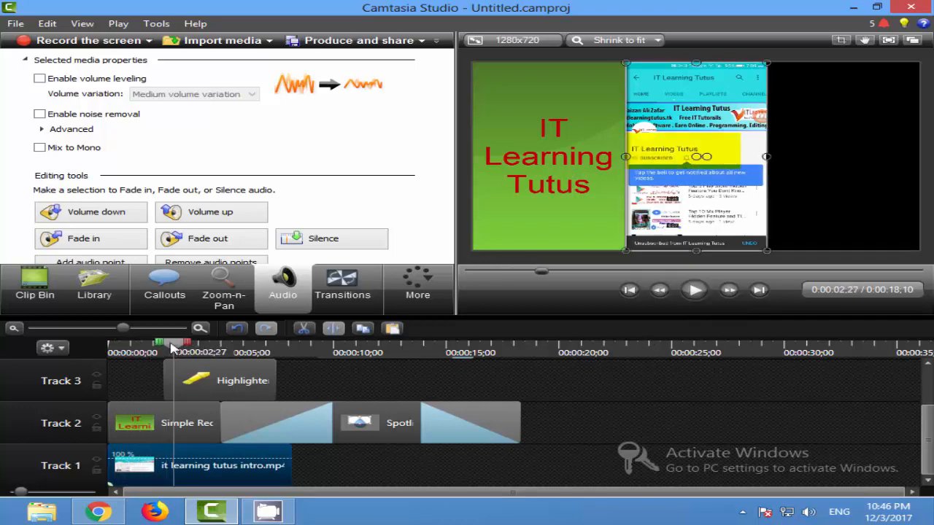
{"action": "left_click", "coordinate": [889, 40]}
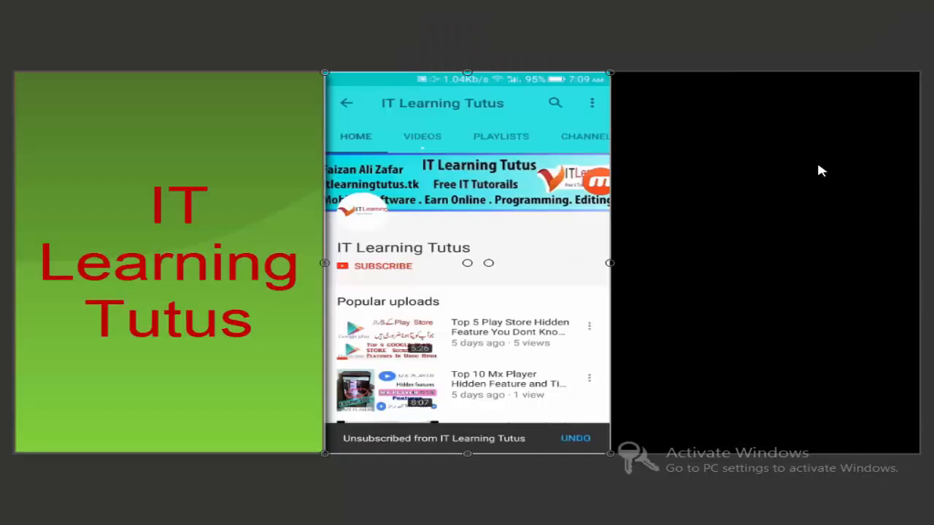
{"action": "key", "text": "space"}
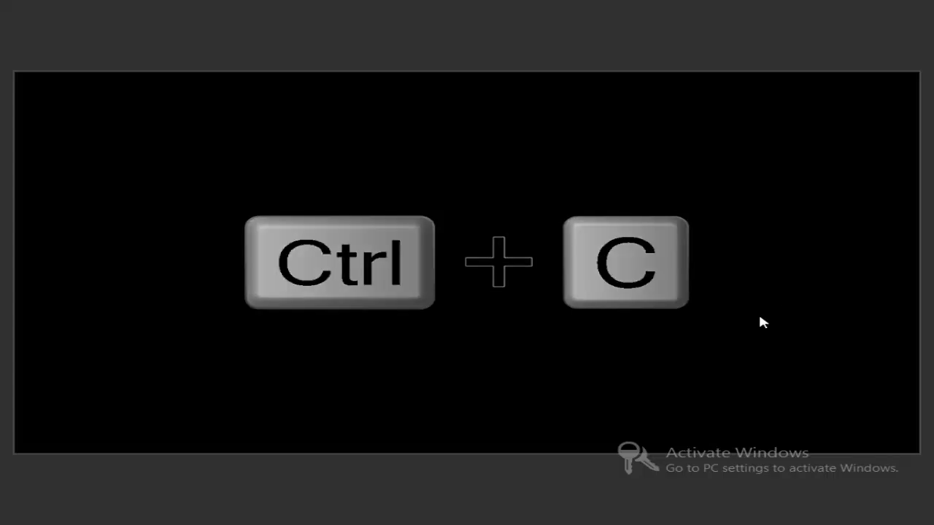
{"action": "key", "text": "Escape"}
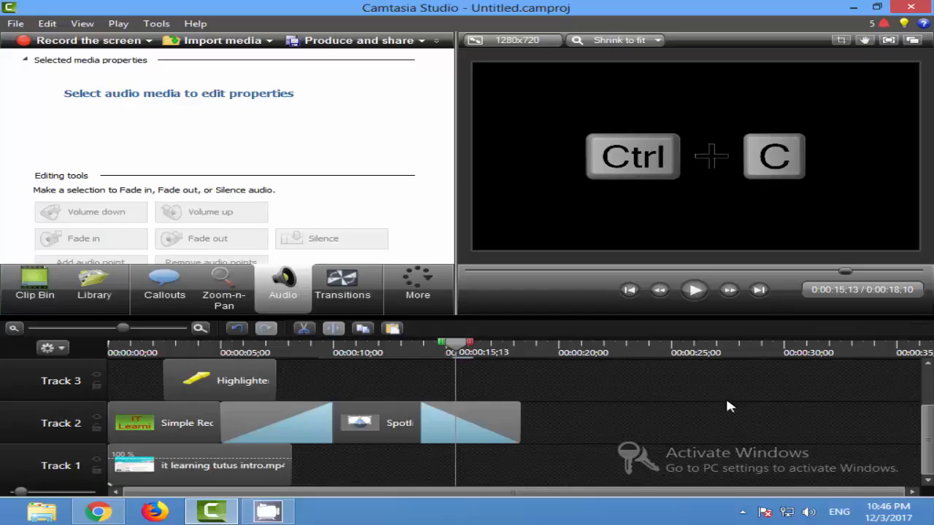
{"action": "mouse_move", "coordinate": [928, 421]}
{"action": "left_mouse_down"}
{"action": "mouse_move", "coordinate": [933, 378]}
{"action": "mouse_move", "coordinate": [931, 418]}
{"action": "left_mouse_up"}
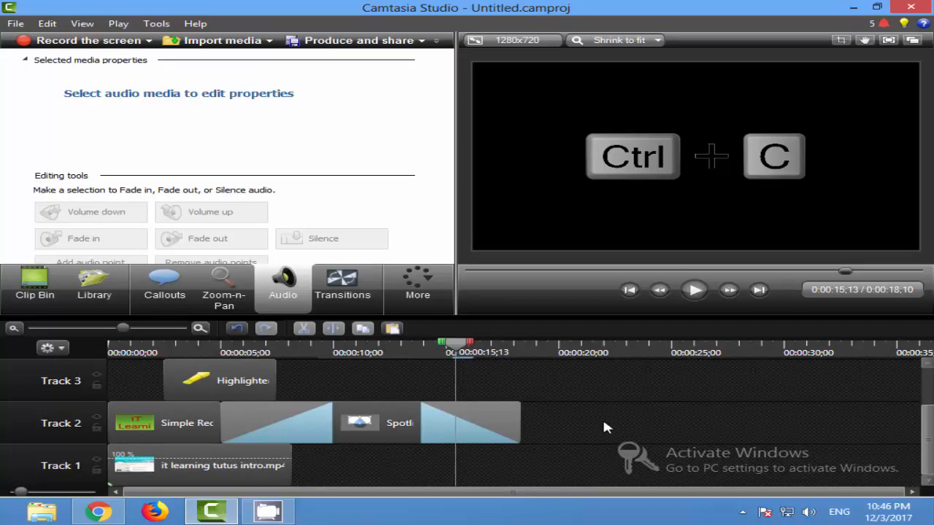